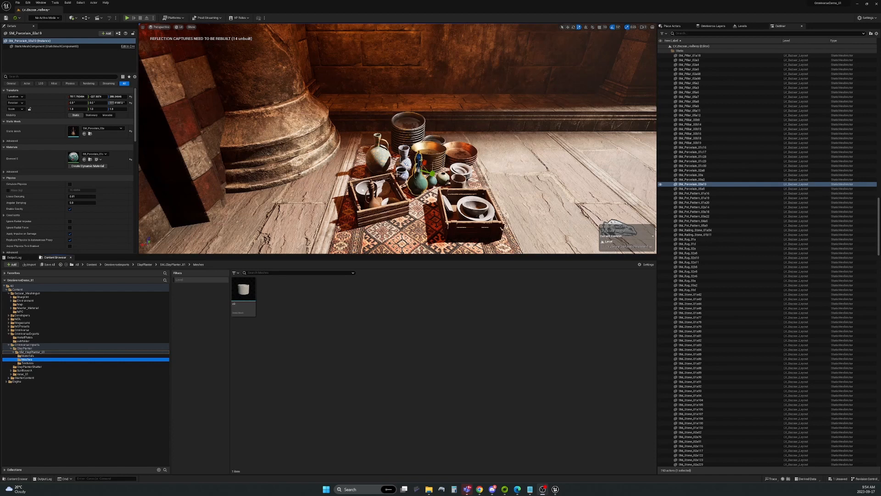
Fly the viewport in toward the pottery and select the clay cup among the pots.
right_drag(399, 174, 514, 158)
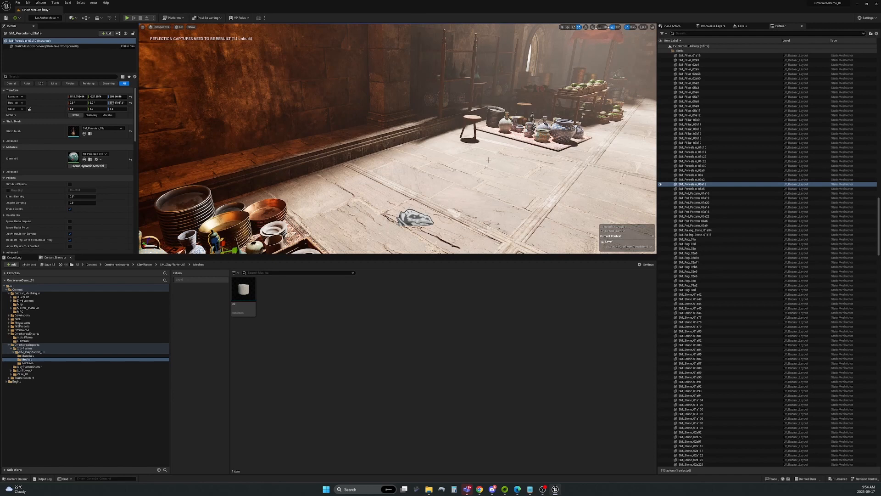
right_drag(488, 160, 473, 151)
right_drag(577, 91, 518, 130)
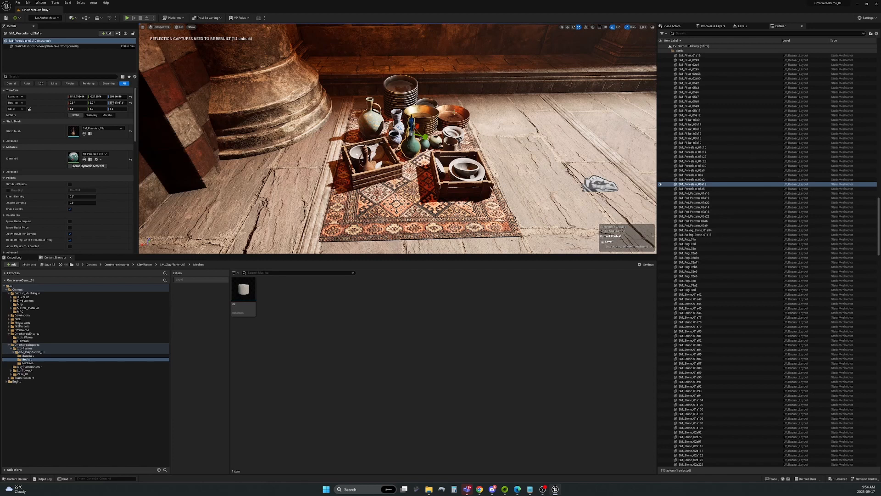
right_drag(450, 152, 457, 170)
key(w)
click(453, 172)
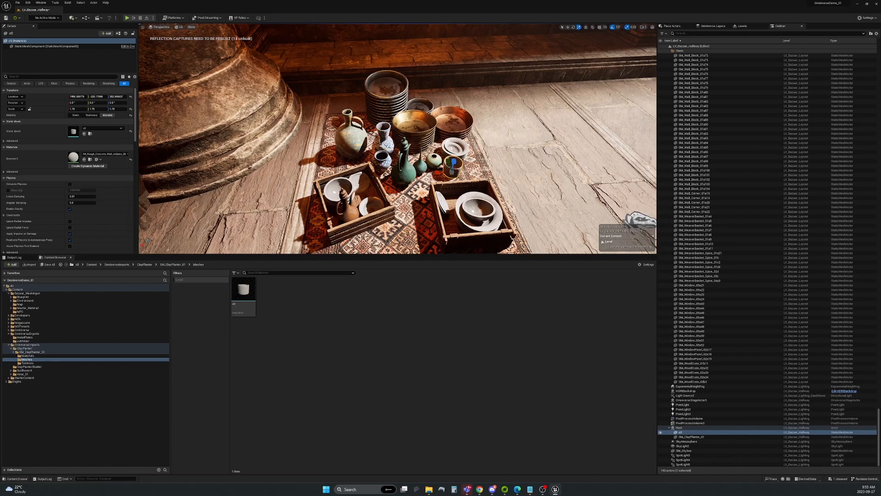
Select the c0 mesh and search assets for 'clay' with Open Asset (Ctrl+P).
click(243, 291)
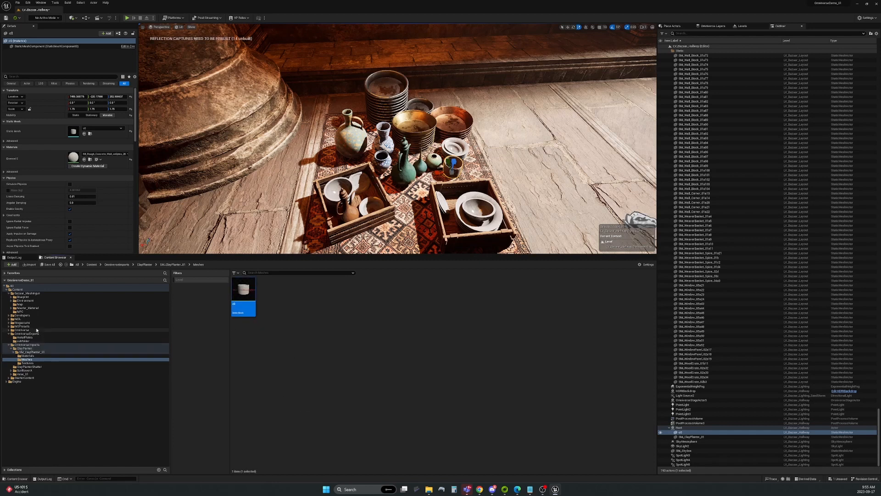
key(ctrl+p)
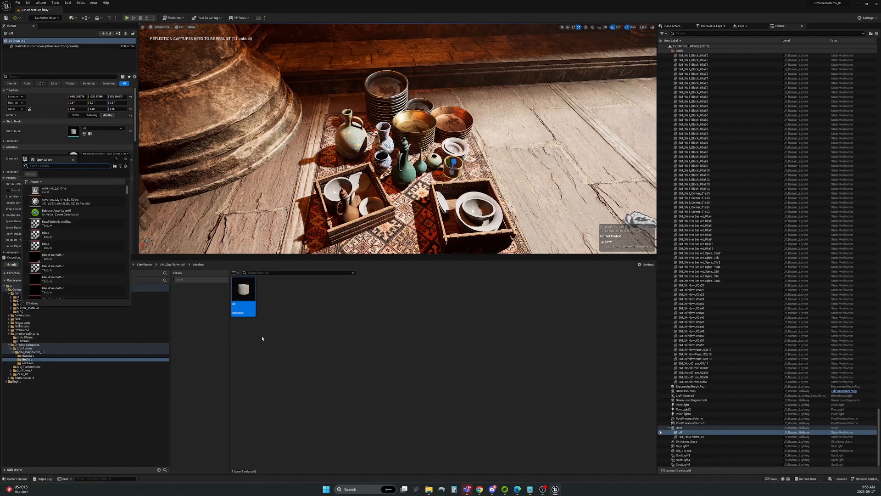
text(clay)
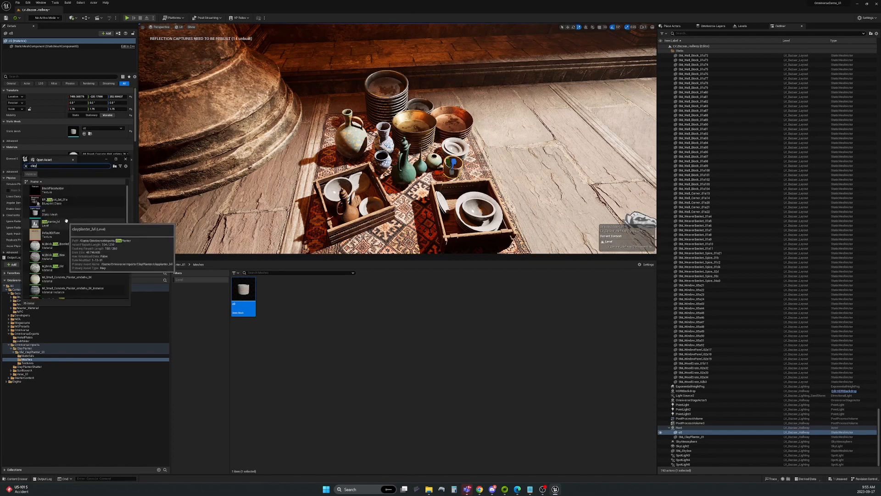
scroll(67, 227, down, 3)
scroll(67, 227, down, 5)
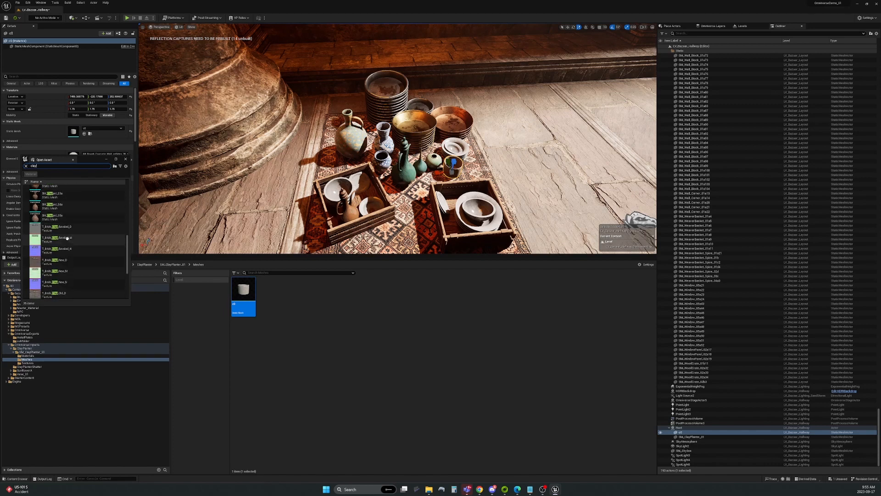
click(314, 413)
click(126, 159)
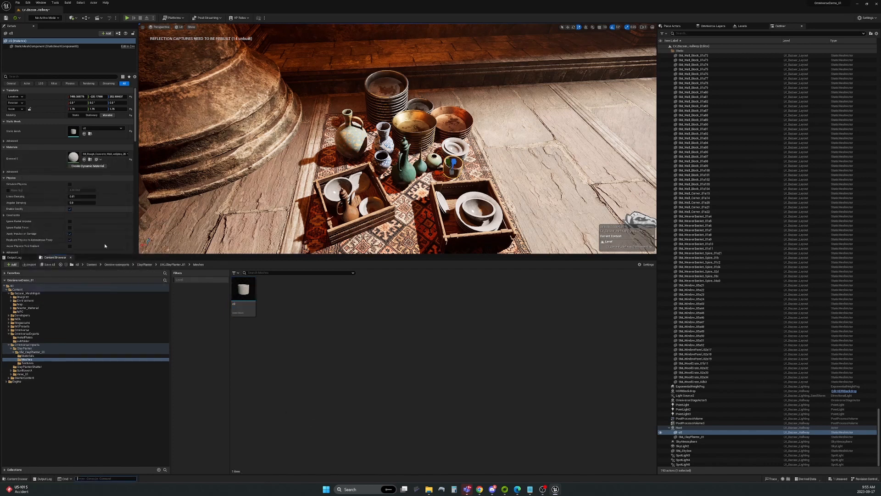
Expand Megascans > 3D_Assets and show the Small_Concrete_Planter_umdiehu folder's assets.
click(9, 322)
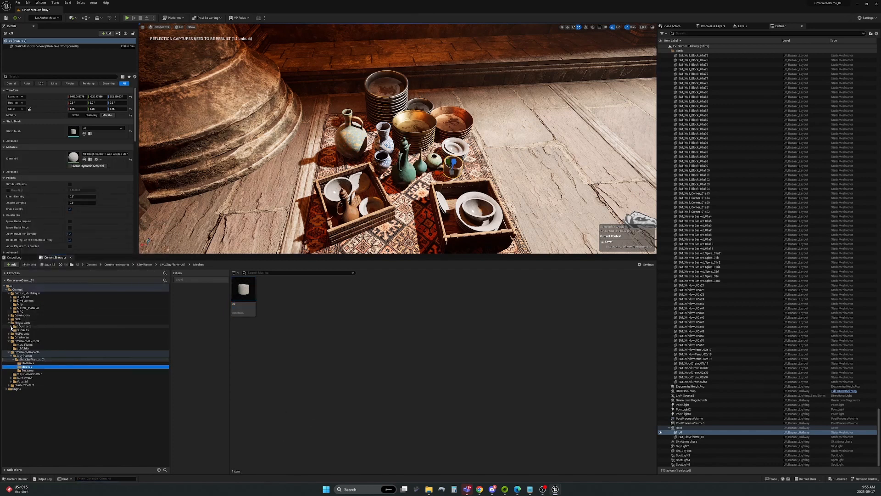
click(12, 326)
click(39, 338)
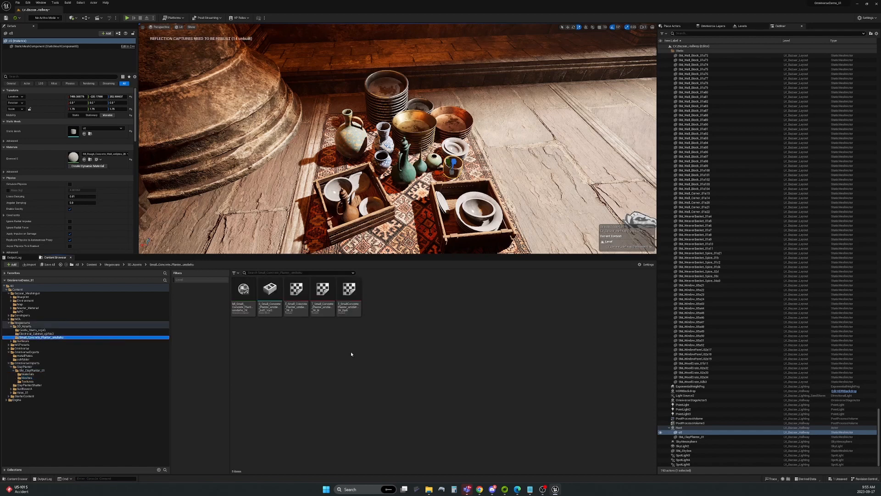
click(301, 336)
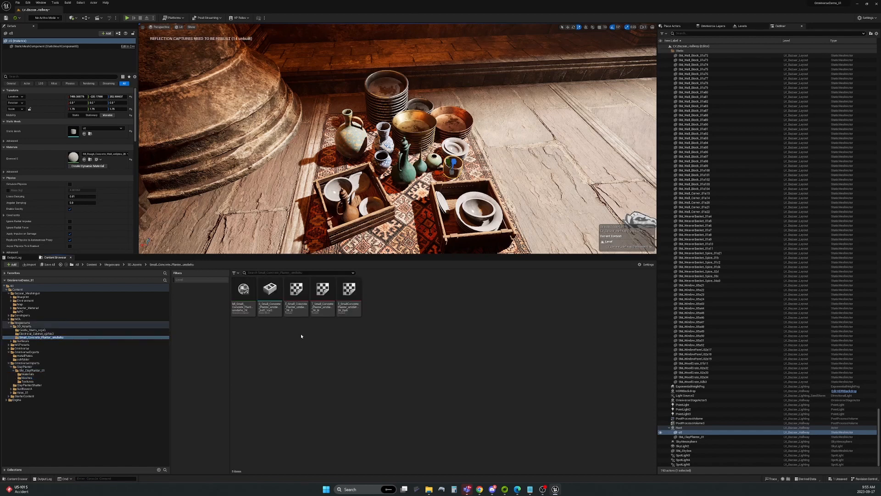
Export the planter static mesh to Omniverse as SM_ClayPlanter_01 in Projects/OmniversePhysics.
right_click(269, 290)
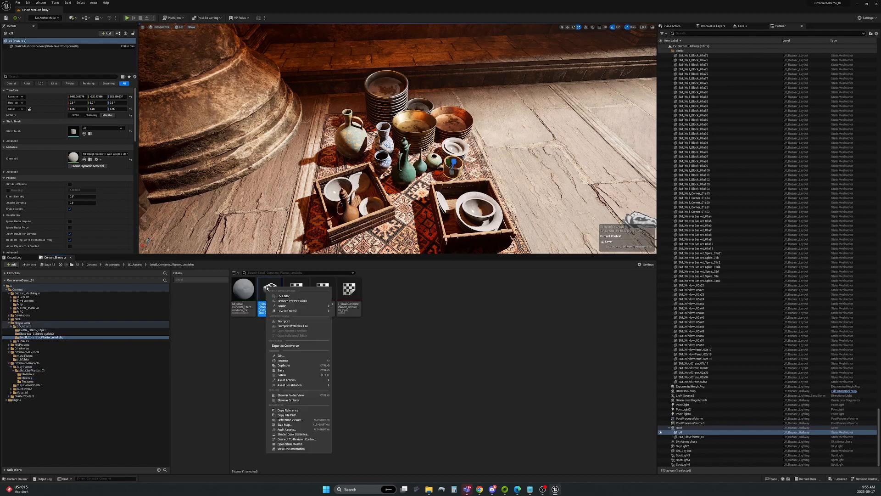
click(281, 346)
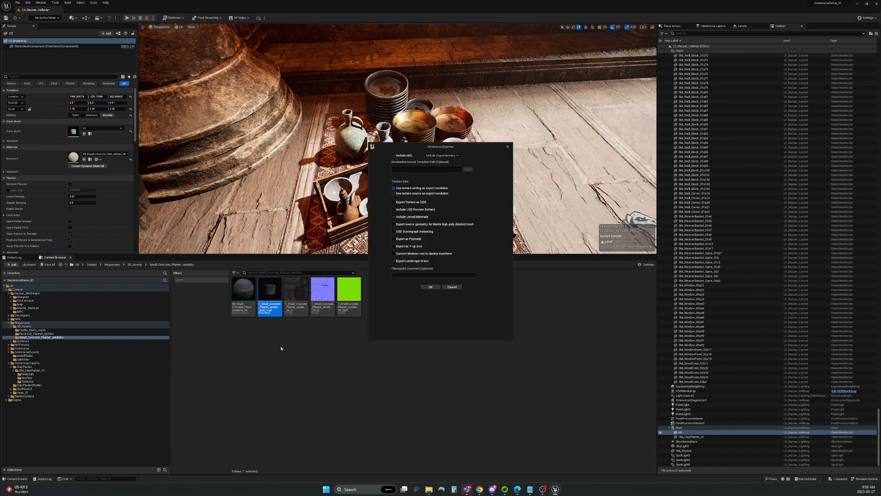
click(431, 287)
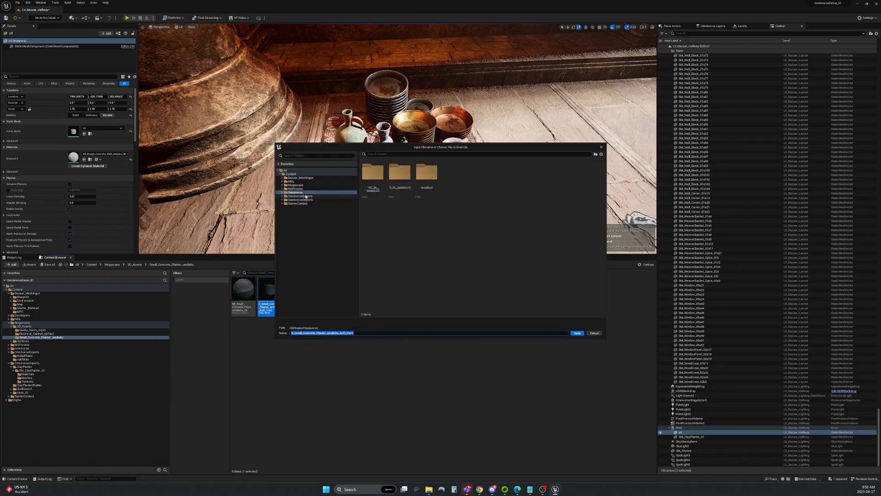
double_click(433, 179)
double_click(432, 177)
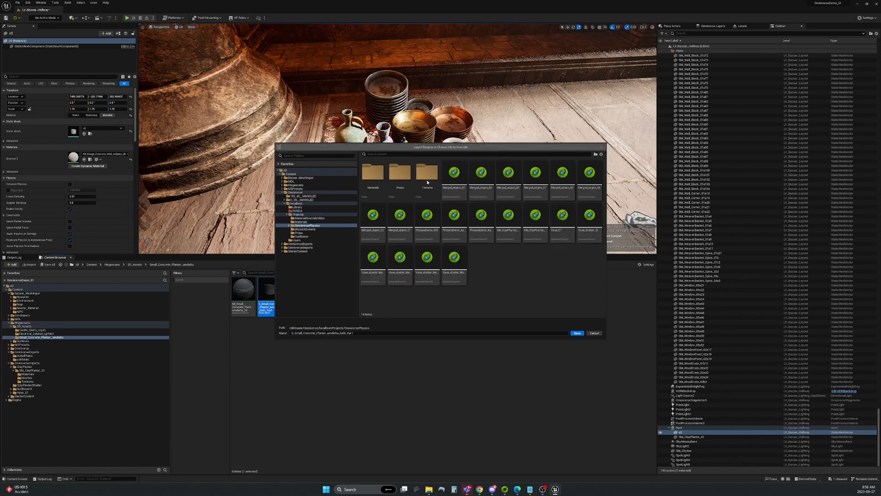
click(508, 220)
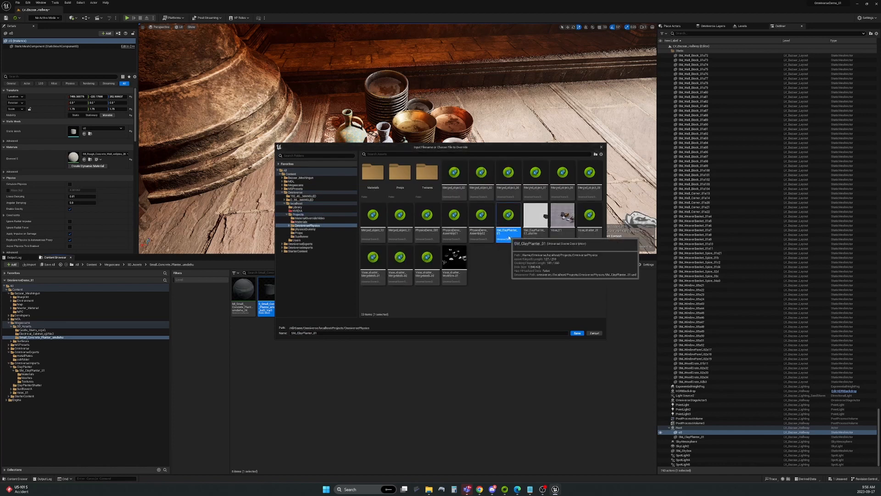
click(577, 333)
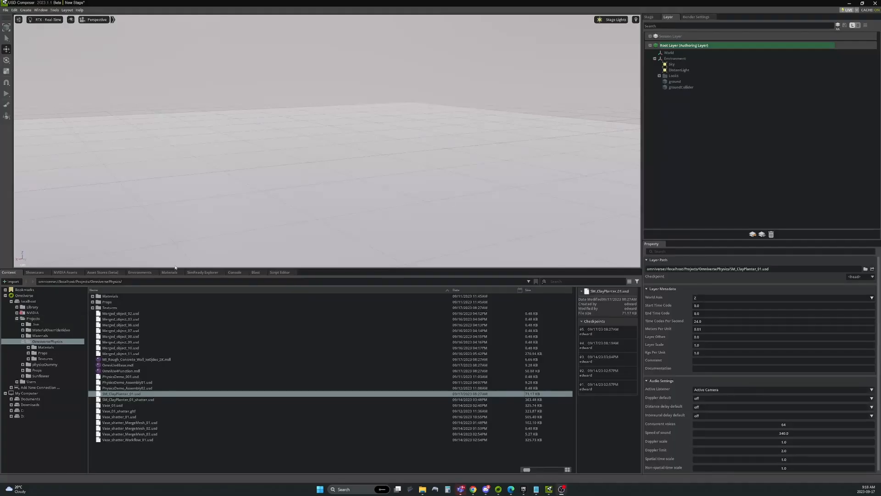
Drag SM_ClayPlanter_01.usd from the Content browser into the stage as a sublayer.
drag(158, 391, 699, 185)
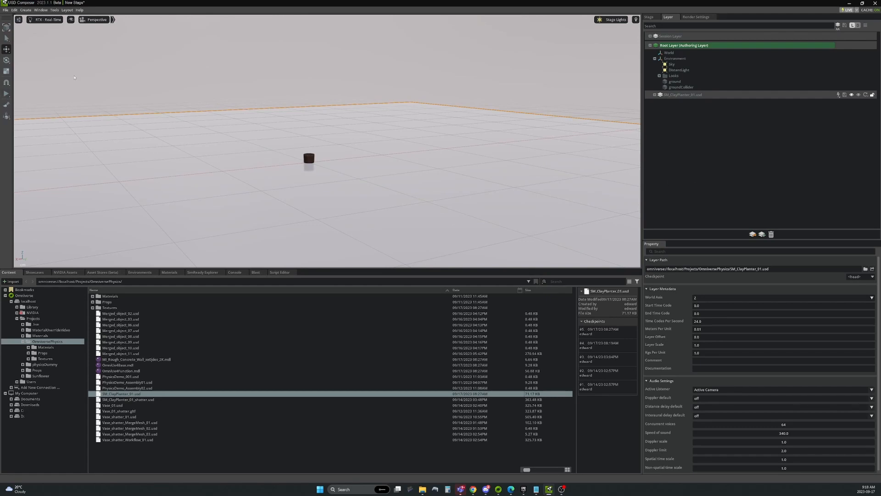
Add a physics Ground Plane and a Physics Scene from the Create > Physics menu.
click(25, 10)
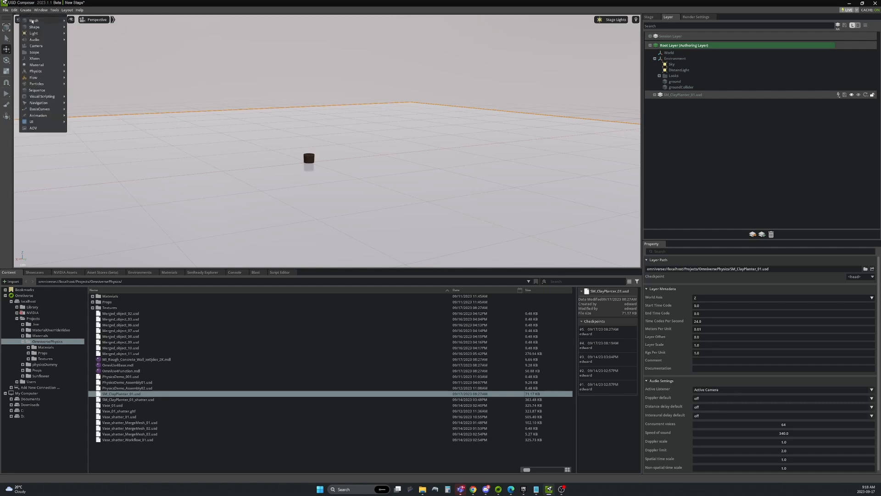
mouse_move(36, 66)
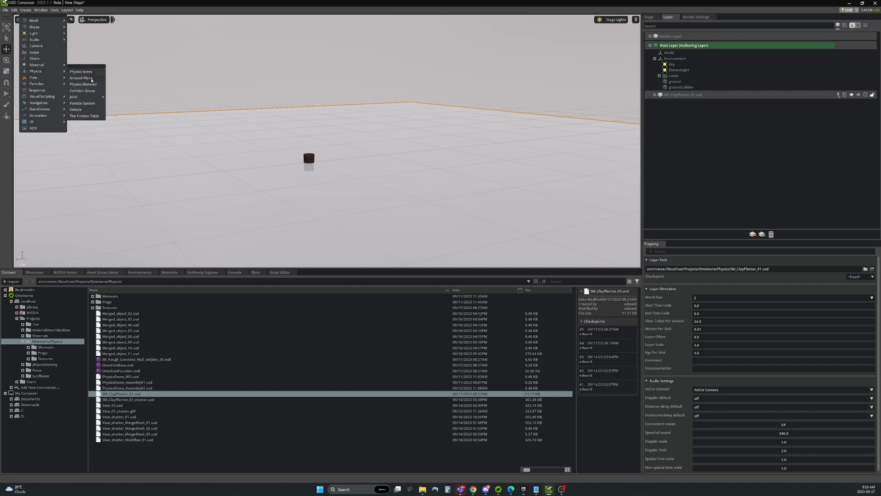
click(81, 78)
click(25, 10)
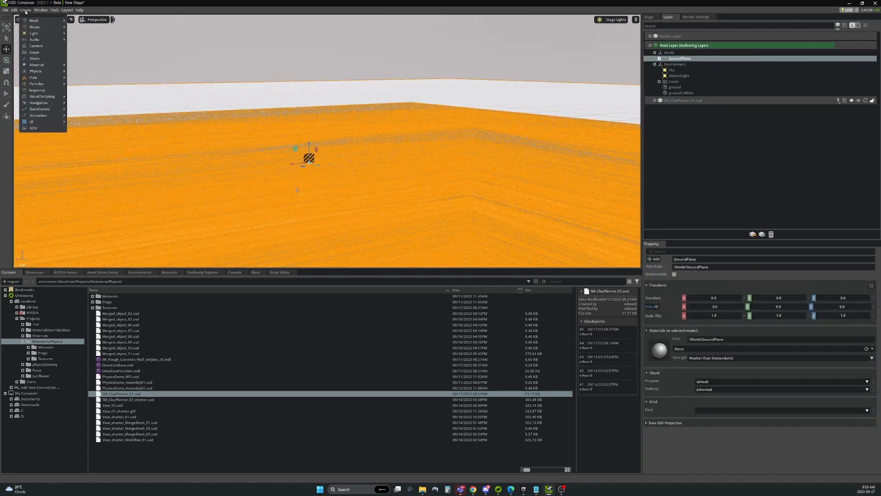
mouse_move(54, 73)
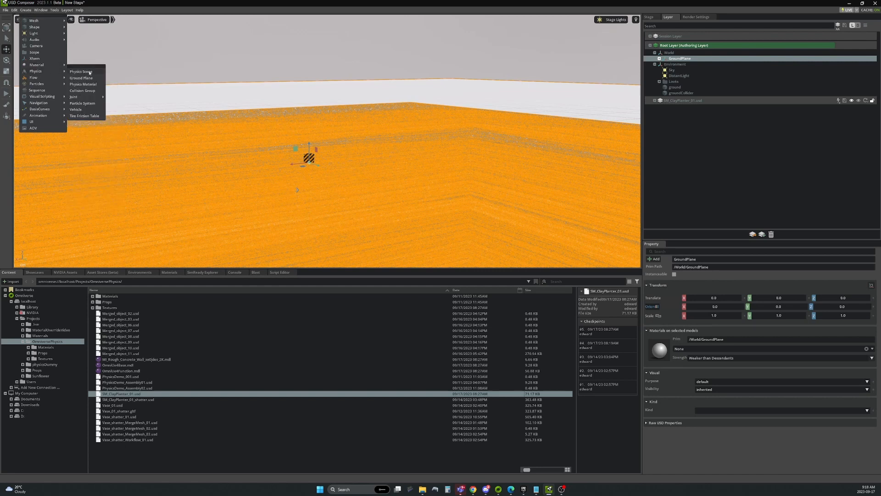
click(90, 73)
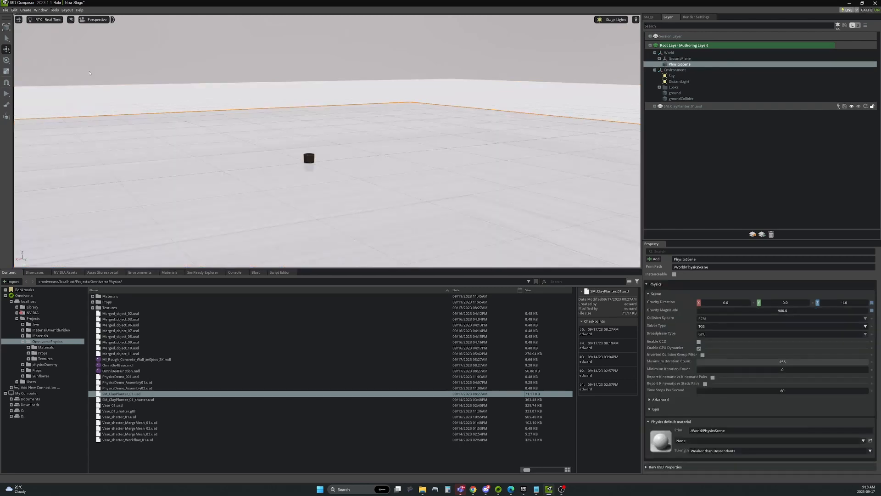
Reparent the Root prim under World in the Stage hierarchy.
click(649, 16)
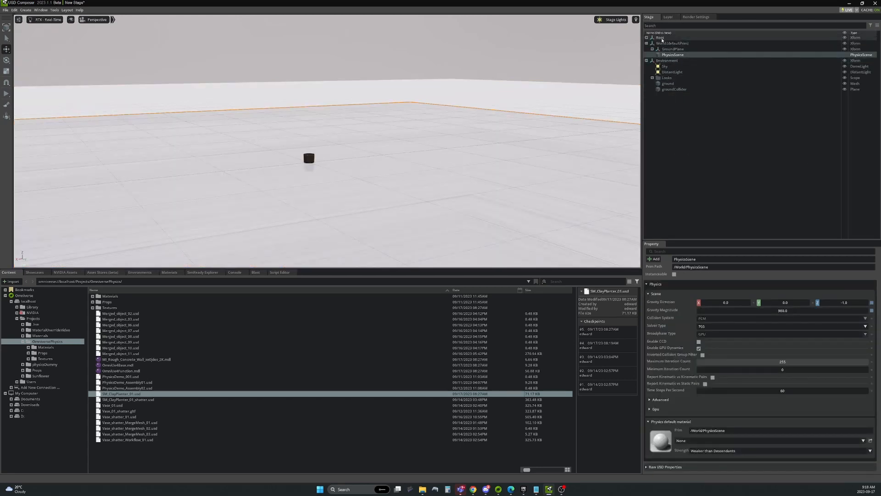
drag(664, 38, 666, 44)
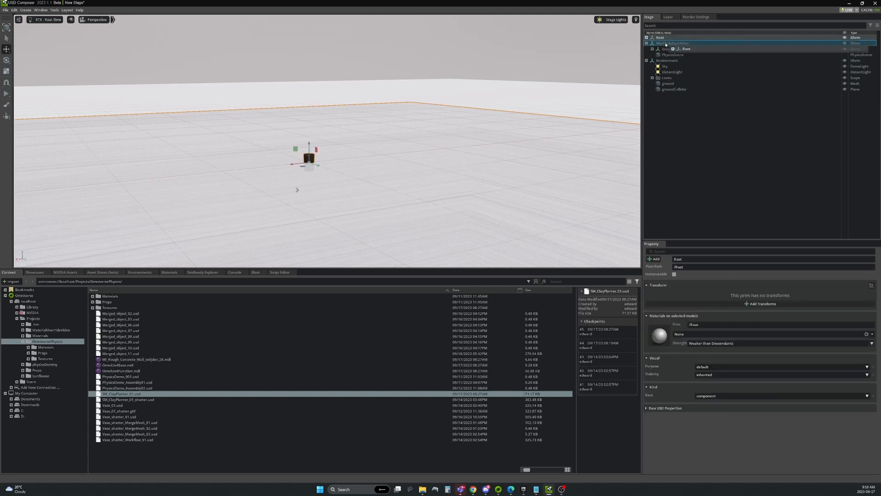
drag(666, 45, 666, 45)
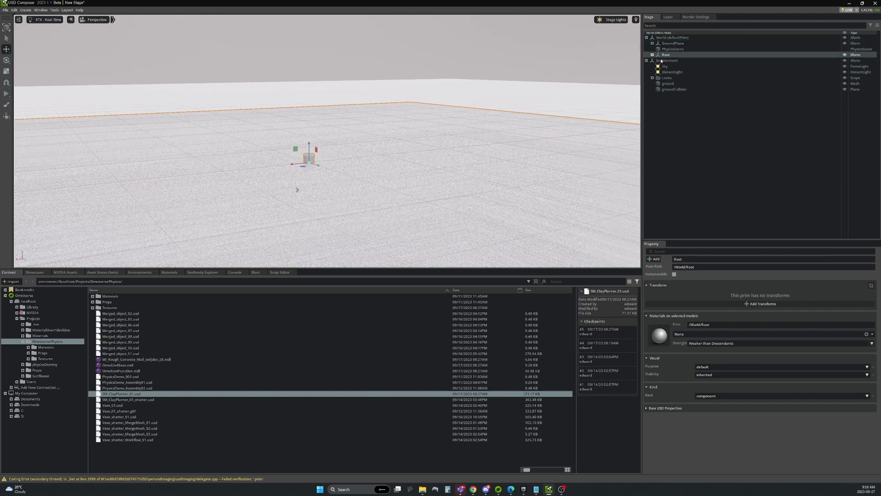
Delete the ground and groundCollider prims from the stage.
click(675, 89)
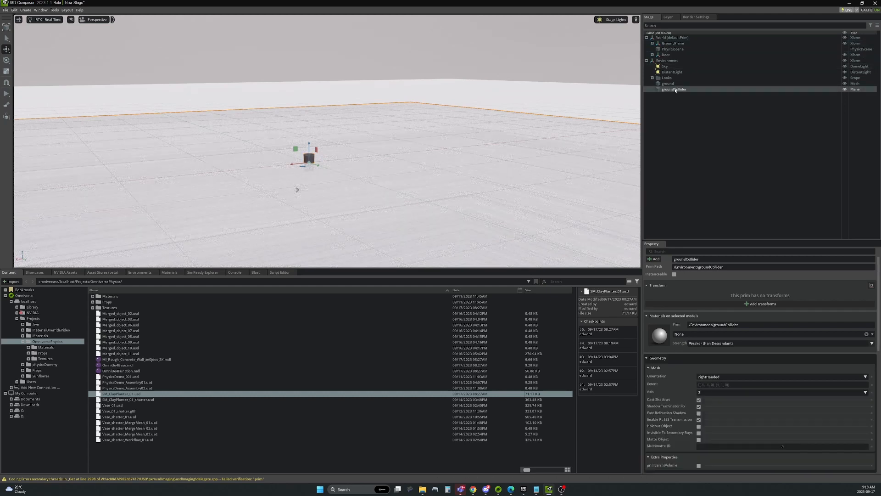
ctrl+click(675, 85)
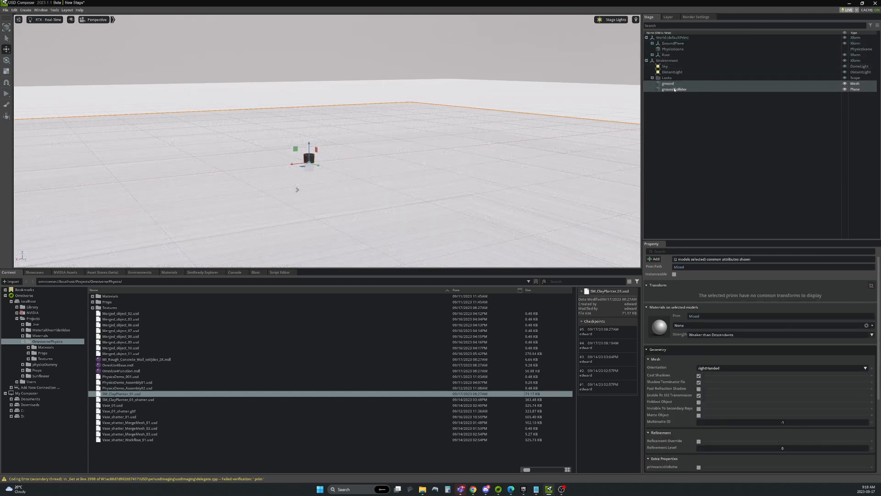
right_click(675, 90)
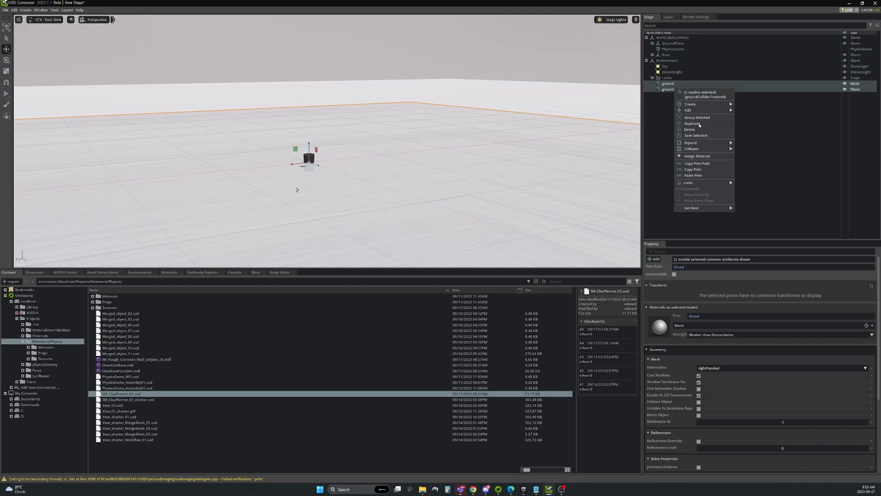
click(689, 130)
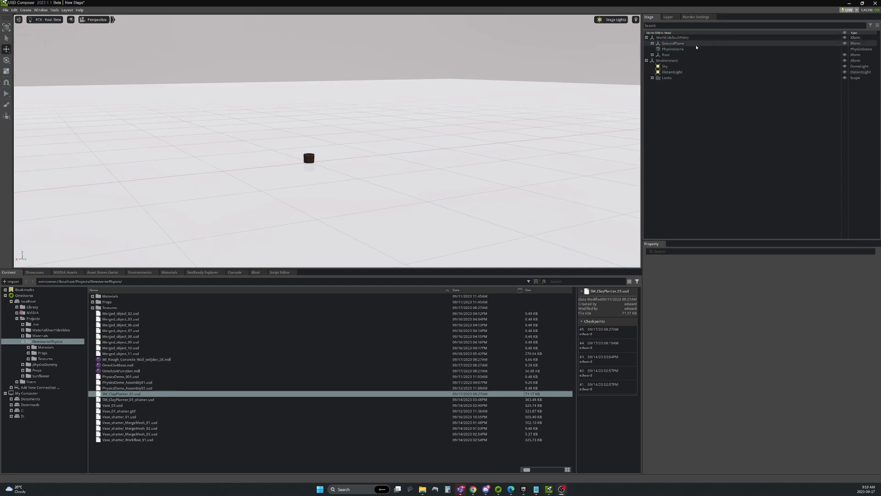
Expand Root and select the SM_ClayPlanter_01 mesh.
click(670, 55)
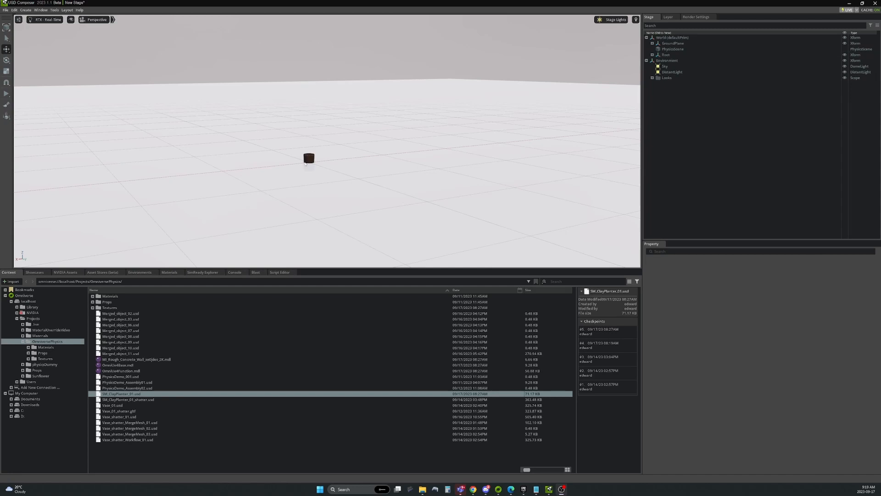
click(652, 55)
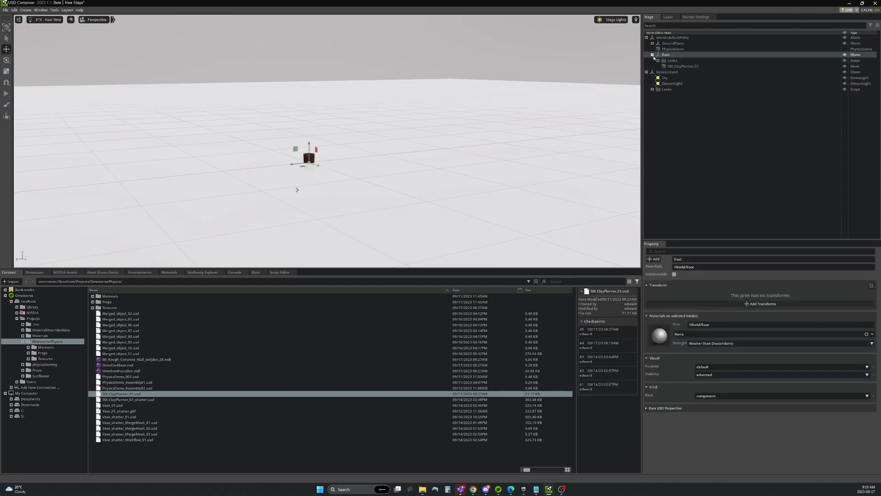
click(672, 66)
right_click(673, 66)
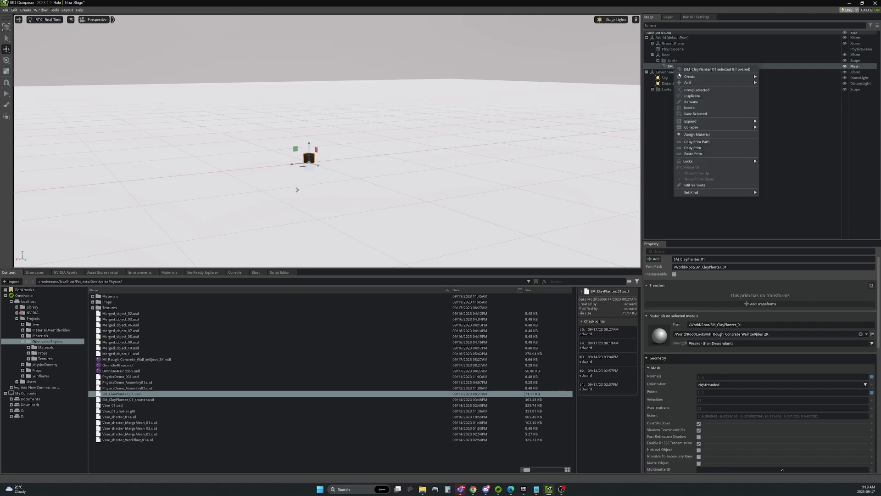
Give SM_ClayPlanter_01 the Rigid Body with Colliders physics preset.
mouse_move(754, 82)
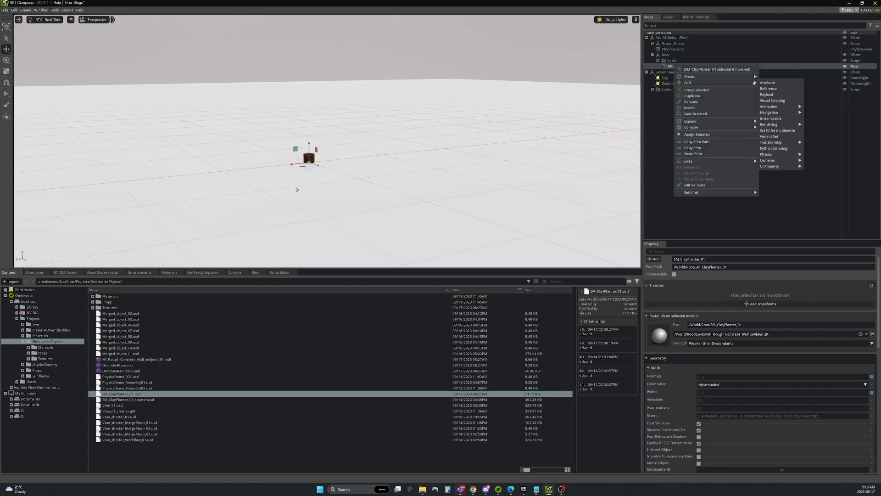
mouse_move(774, 154)
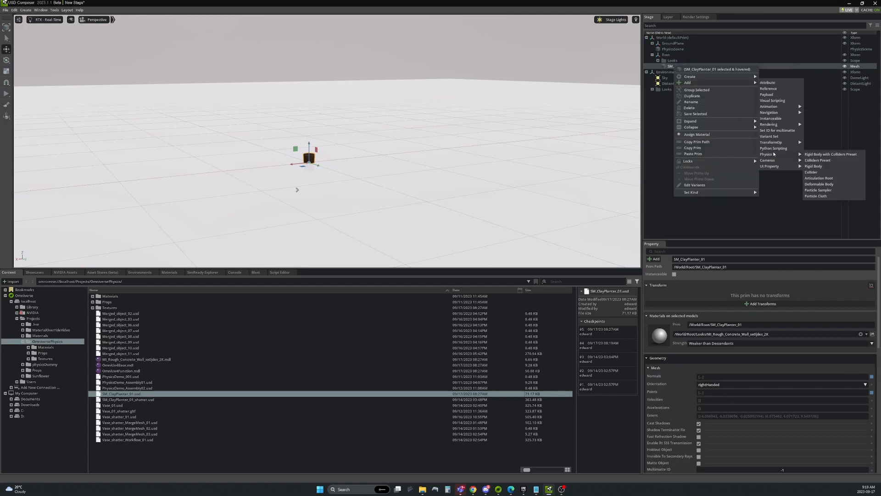
click(838, 155)
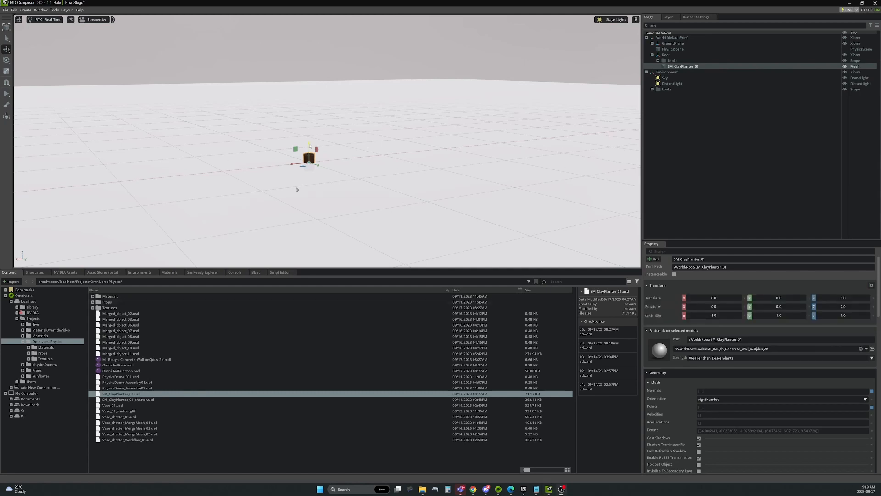
Raise the planter to about Z 100, test-drop it with Play and Stop, and show Blast controls.
drag(318, 148, 316, 55)
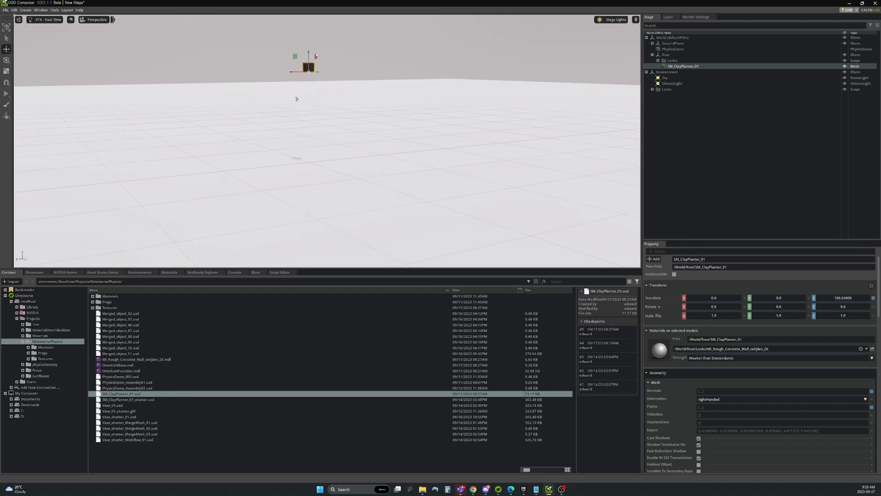
click(6, 94)
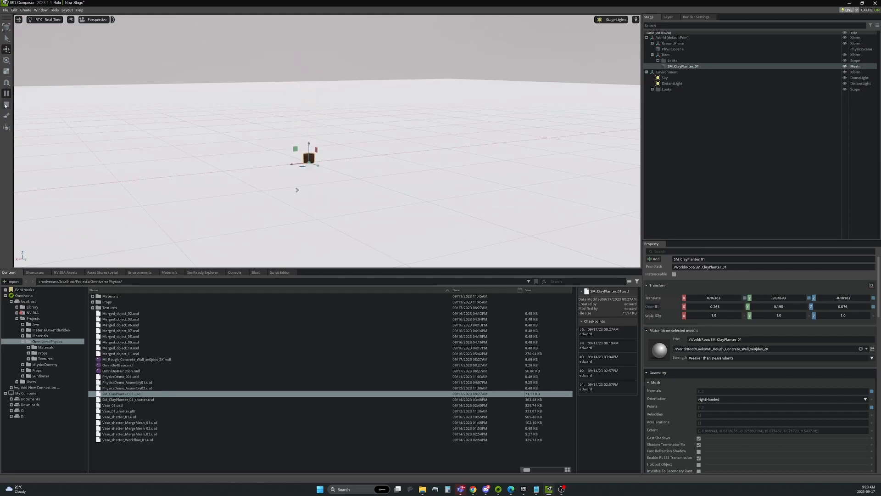
click(5, 104)
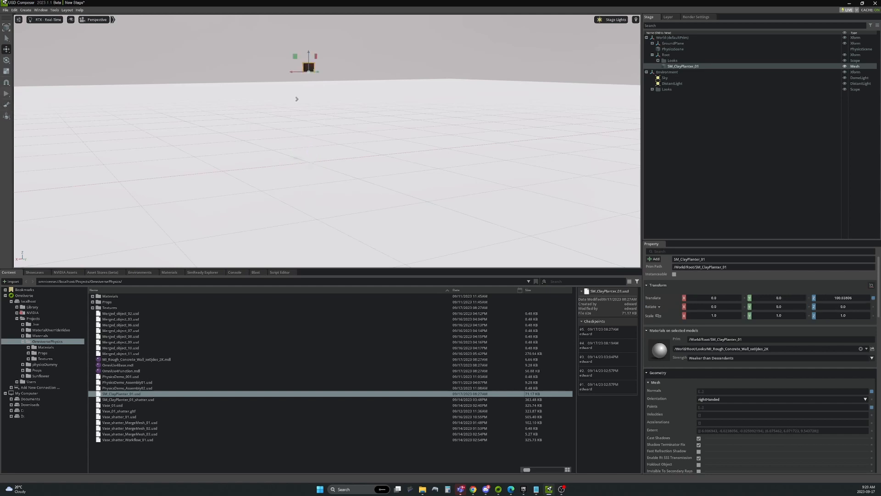
click(256, 272)
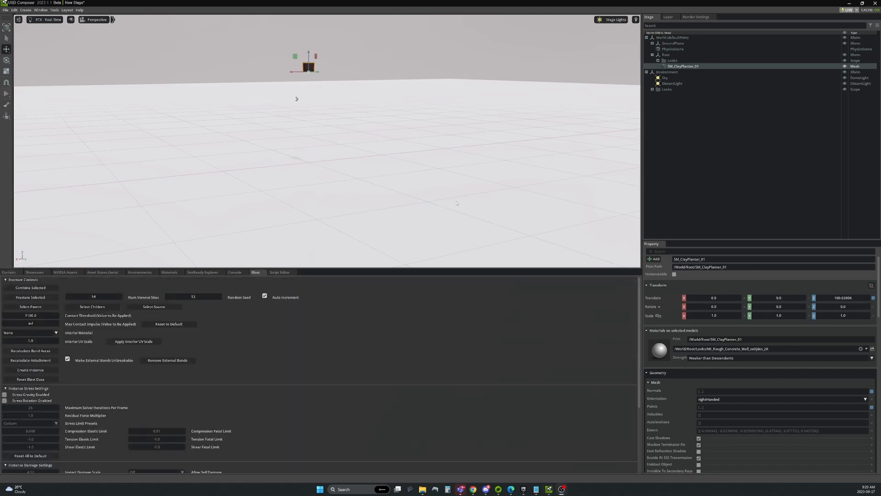
click(25, 9)
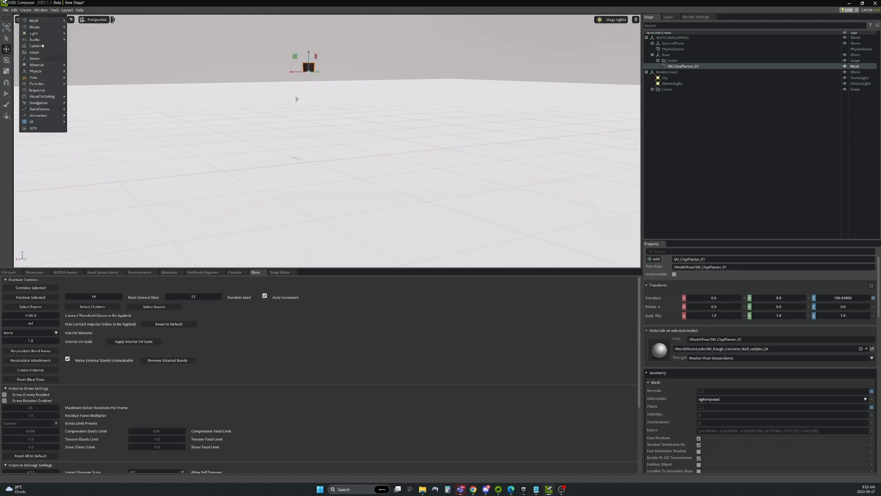
click(41, 9)
click(49, 147)
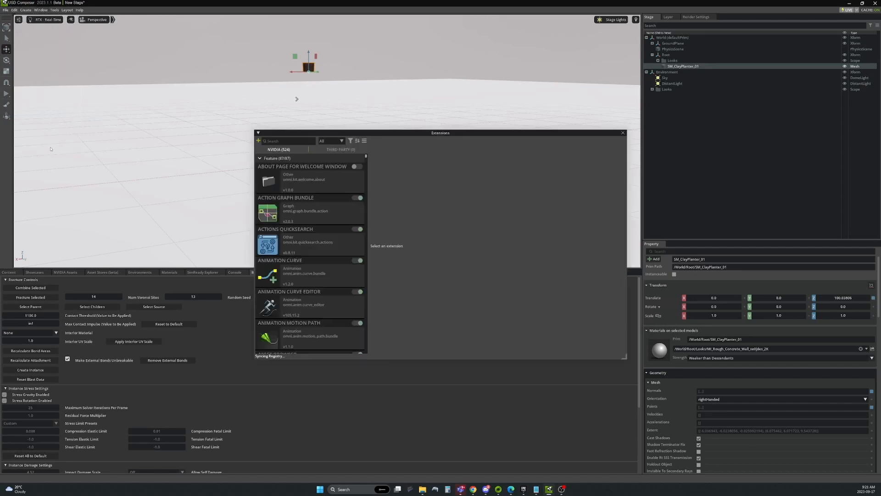
click(292, 140)
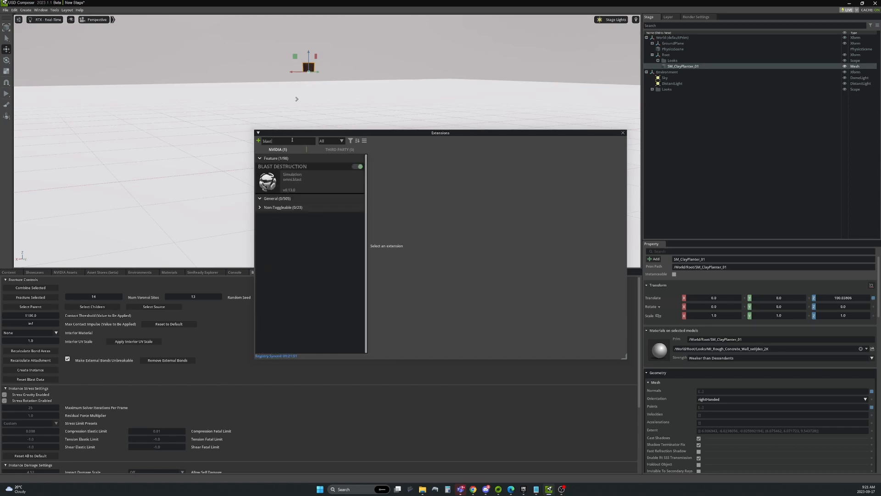
click(289, 188)
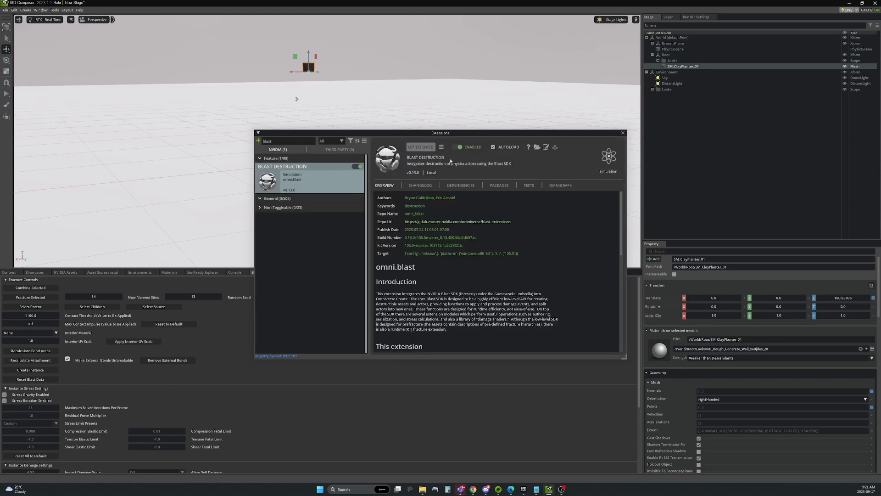
click(623, 133)
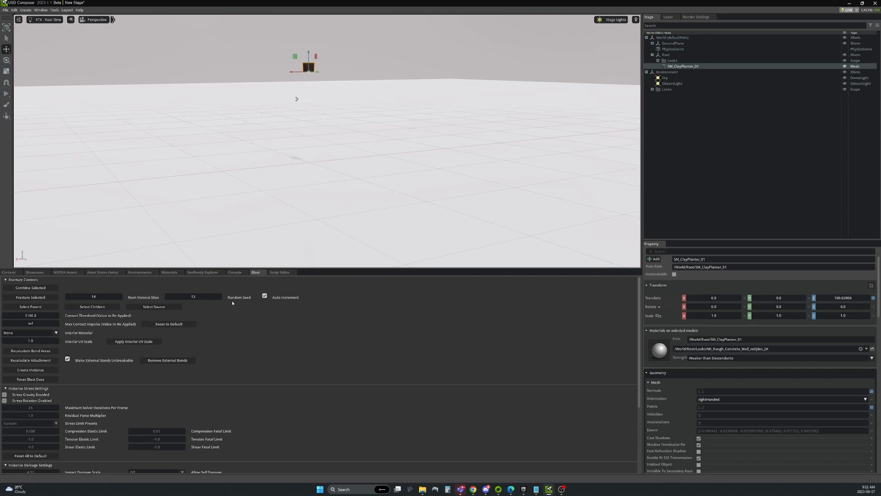
Fracture the selected planter with Blast, then run and stop the simulation to shatter it.
click(26, 298)
scroll(90, 341, down, 3)
scroll(61, 411, down, 2)
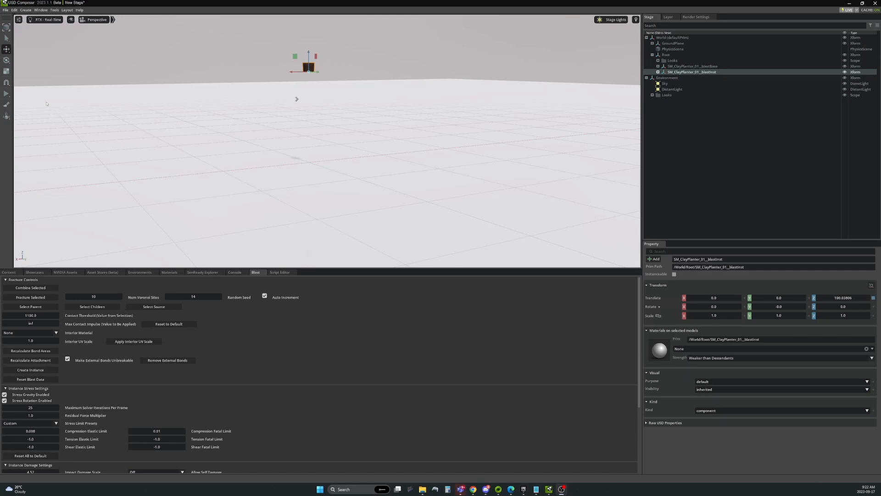
click(6, 94)
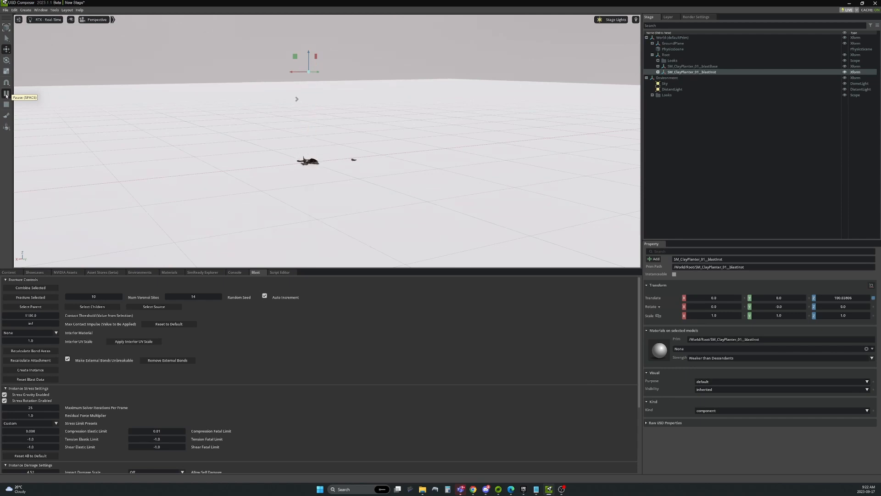
click(7, 95)
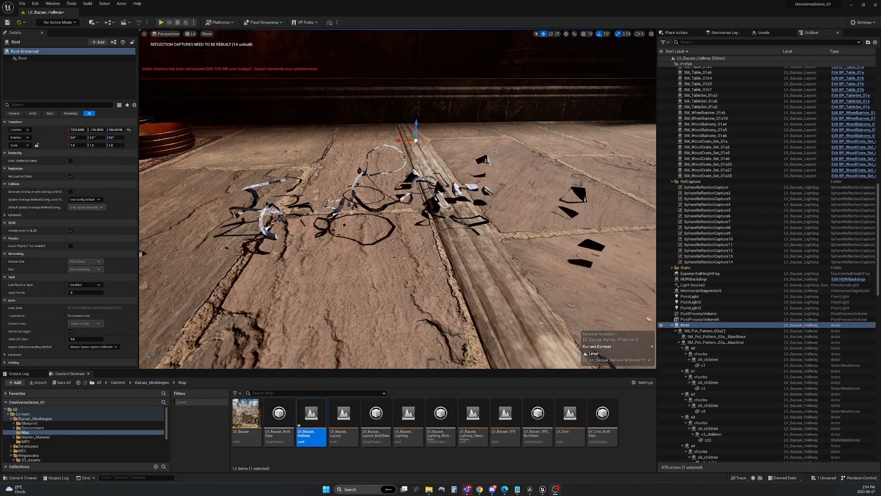
key(w)
right_drag(397, 200, 376, 201)
click(424, 258)
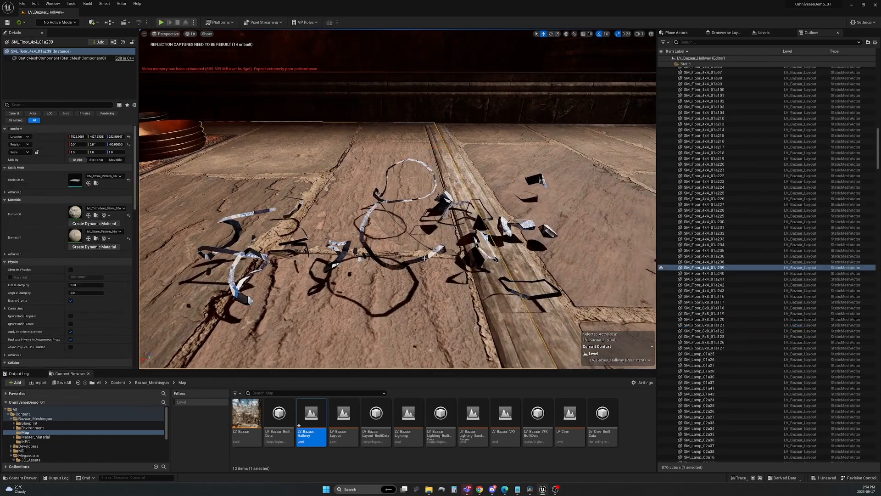
key(d)
right_drag(424, 258, 363, 202)
key(w)
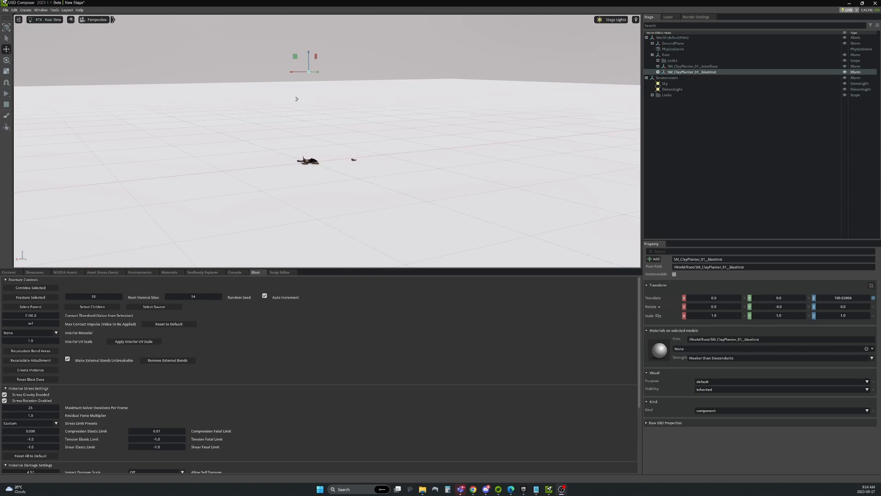
Search the Extensions manager for 'merge' to find the Merge Mesh Tool extension.
click(41, 10)
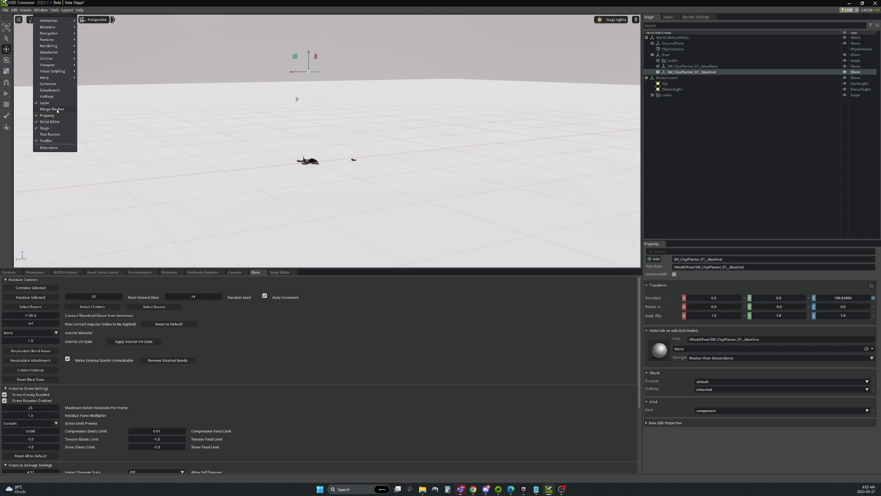
click(49, 147)
click(283, 140)
text(merge)
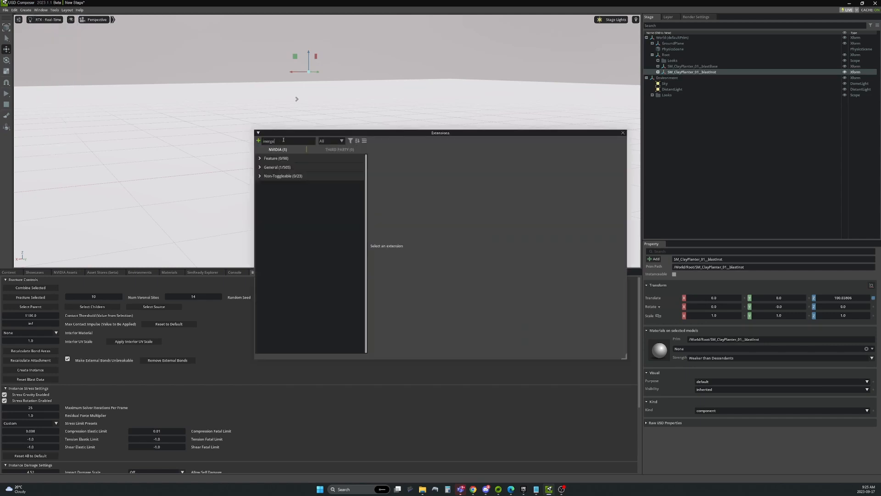
click(259, 167)
click(278, 183)
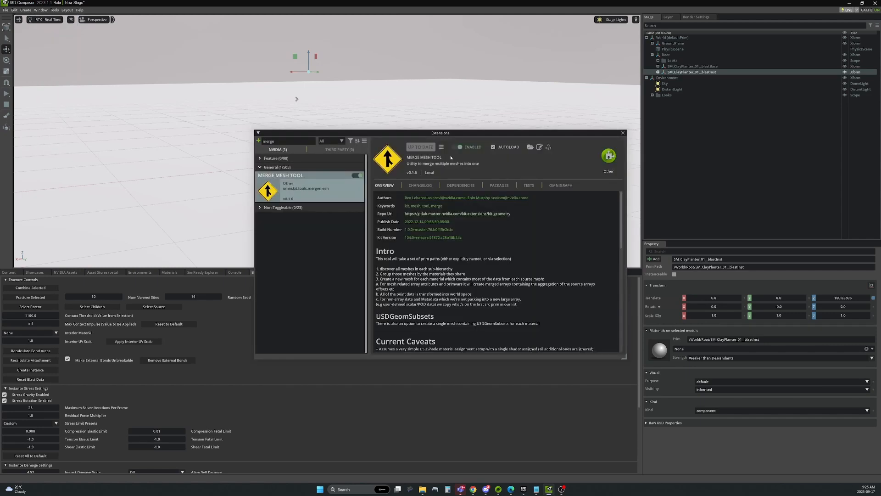
click(623, 133)
Open the Merge Meshes window, enlarge it and move it out of the way.
click(40, 10)
click(52, 109)
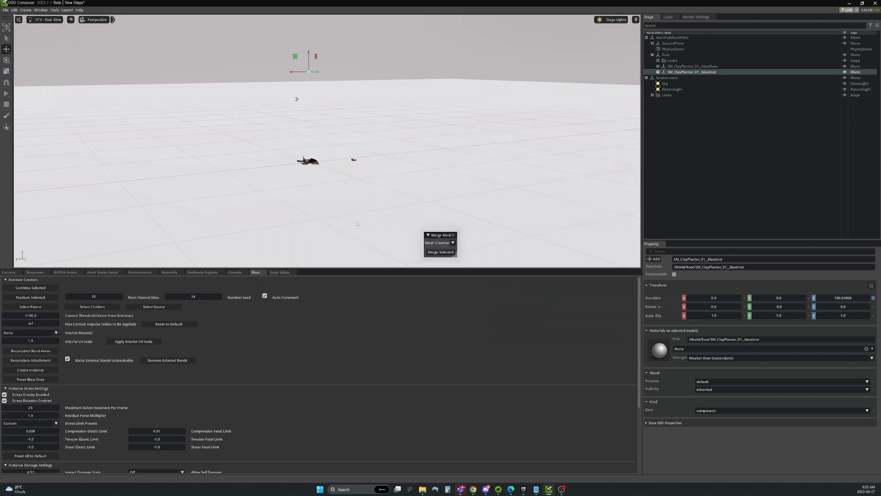
drag(460, 260, 569, 282)
drag(520, 236, 197, 207)
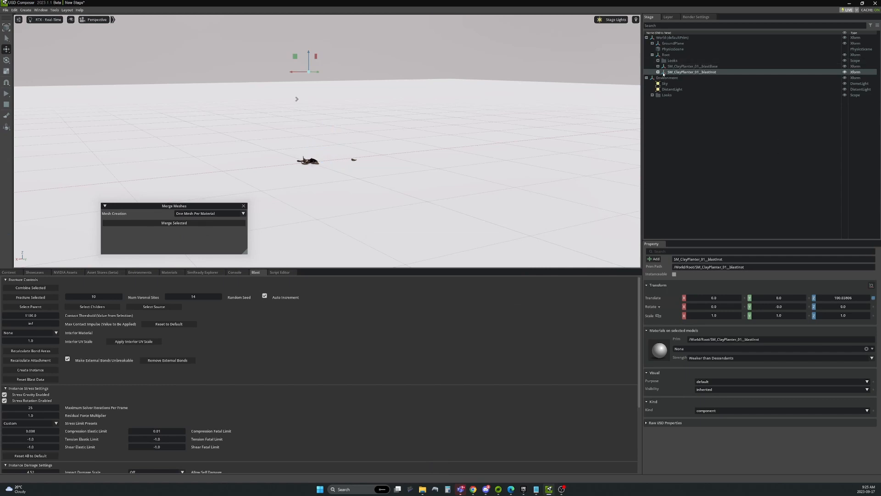
click(870, 26)
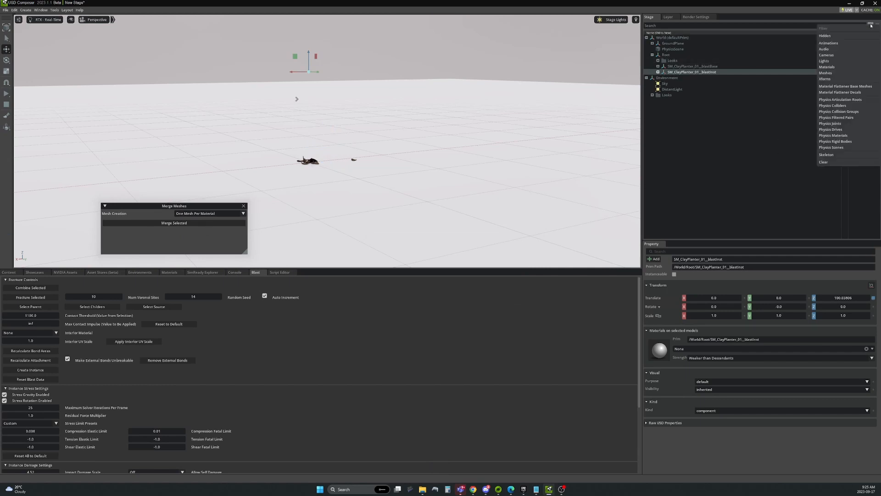
Filter the Stage to meshes, select fragments c1 through the last, and choose Single Mesh with GeomSubsets.
click(827, 73)
click(713, 82)
scroll(716, 182, down, 2)
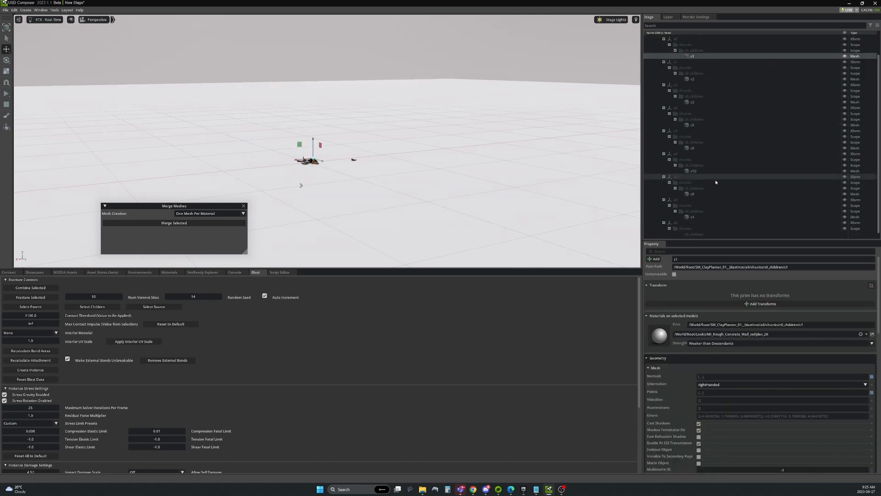
shift+click(707, 236)
scroll(716, 189, up, 3)
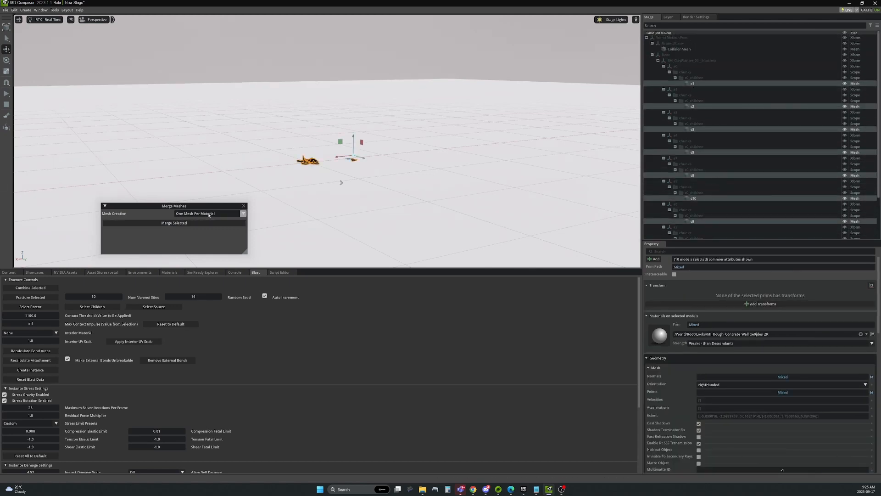
click(243, 213)
click(200, 227)
Test-lift the new merged_meshes prim, inspect it, and undo back to its original height.
scroll(684, 229, down, 3)
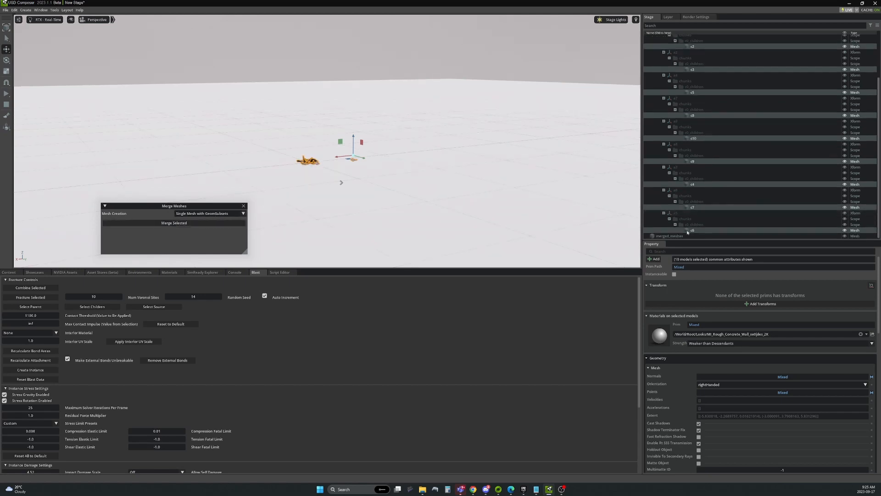
click(657, 236)
drag(309, 146, 309, 130)
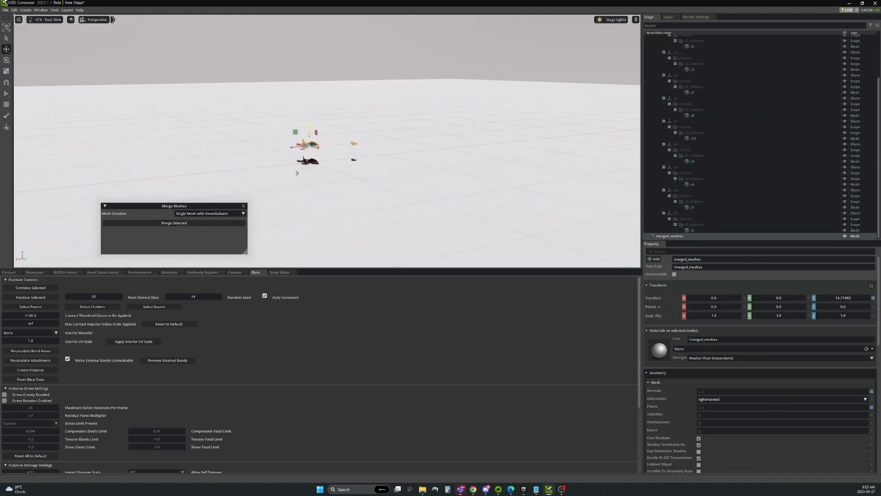
scroll(321, 142, up, 5)
alt+drag(403, 160, 261, 150)
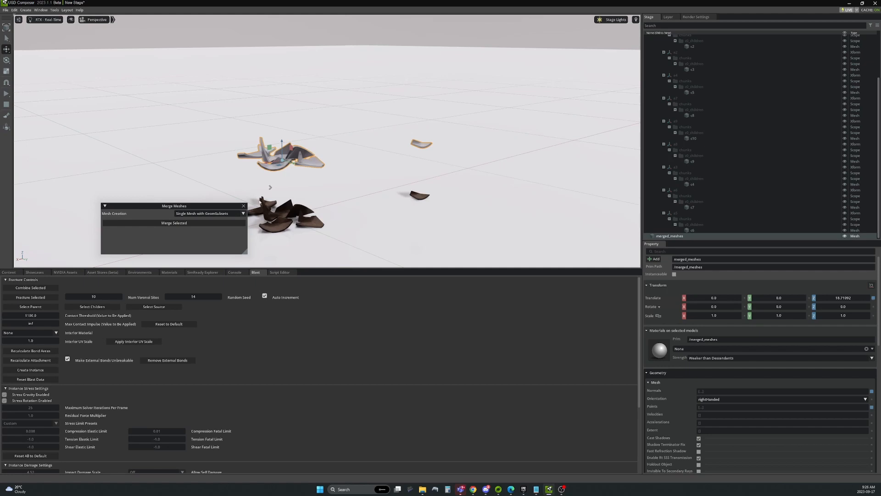
scroll(345, 206, down, 5)
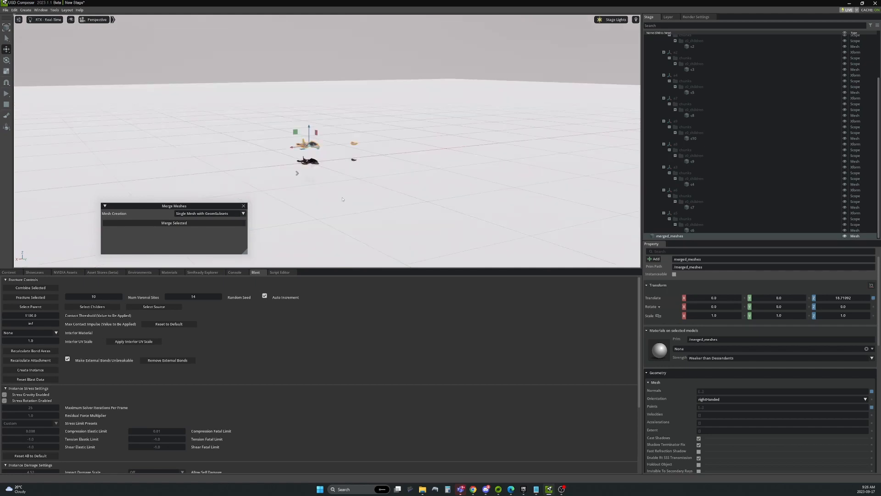
key(ctrl+z)
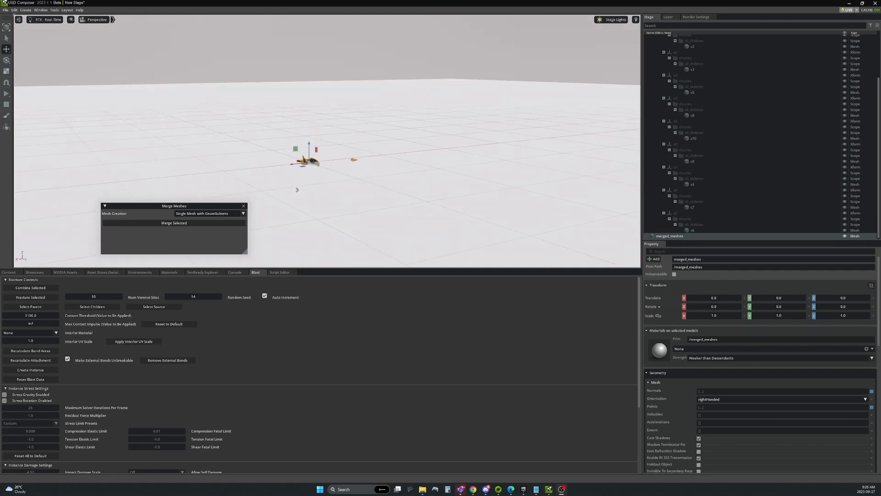
Create a new sublayer saved as SM_ClayPlanter_01_shatter.usd, overwriting the existing file.
click(668, 17)
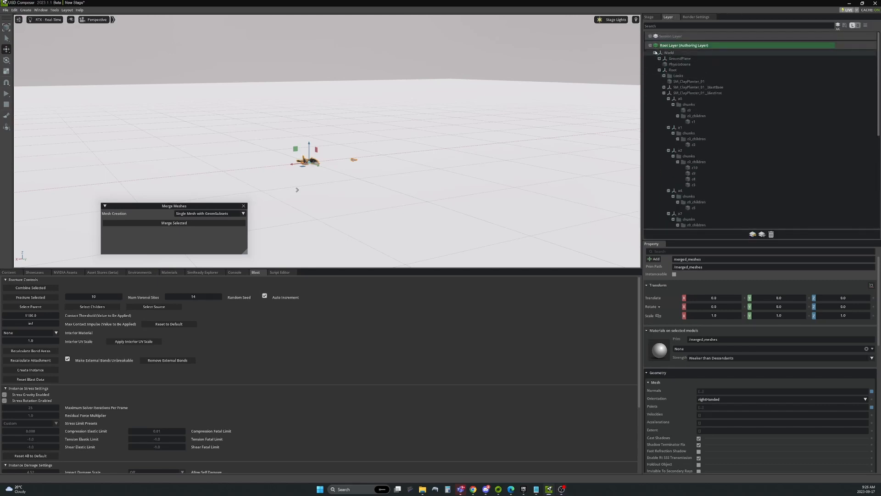
click(656, 53)
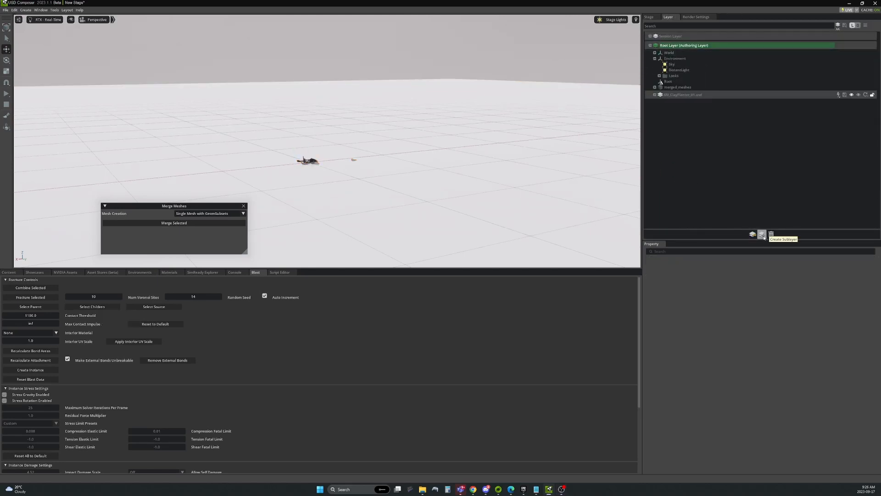
click(762, 235)
click(426, 270)
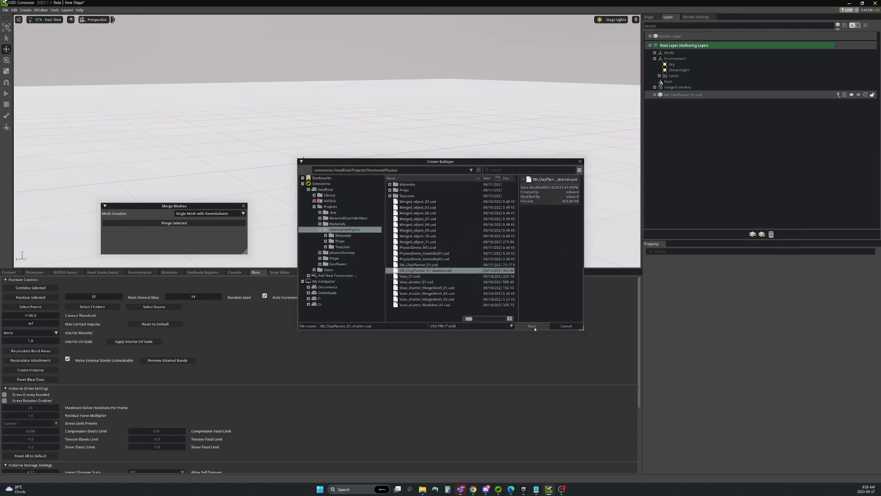
click(535, 328)
click(424, 254)
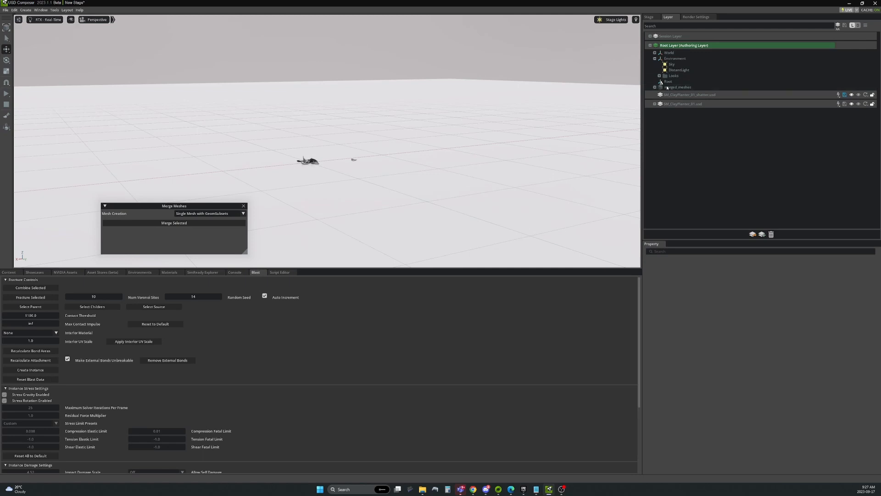
Move merged_meshes into the SM_ClayPlanter_01_shatter.usd sublayer and save that layer.
drag(677, 87, 702, 96)
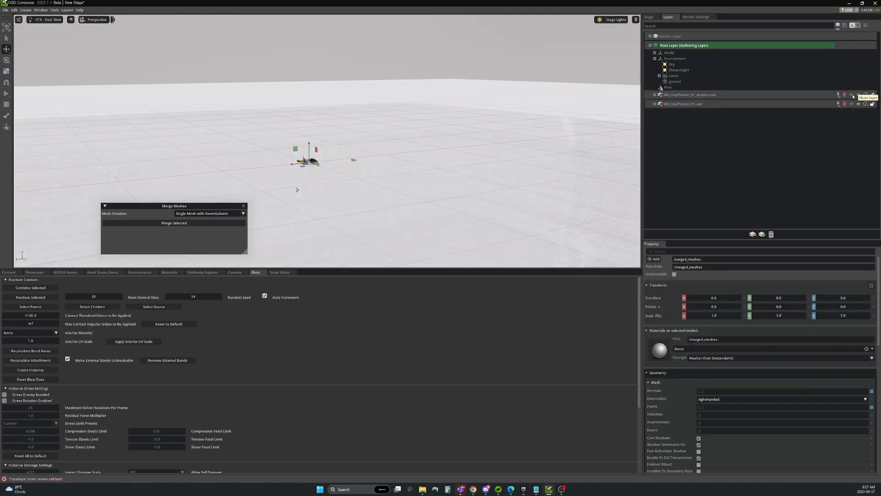
click(741, 95)
click(844, 95)
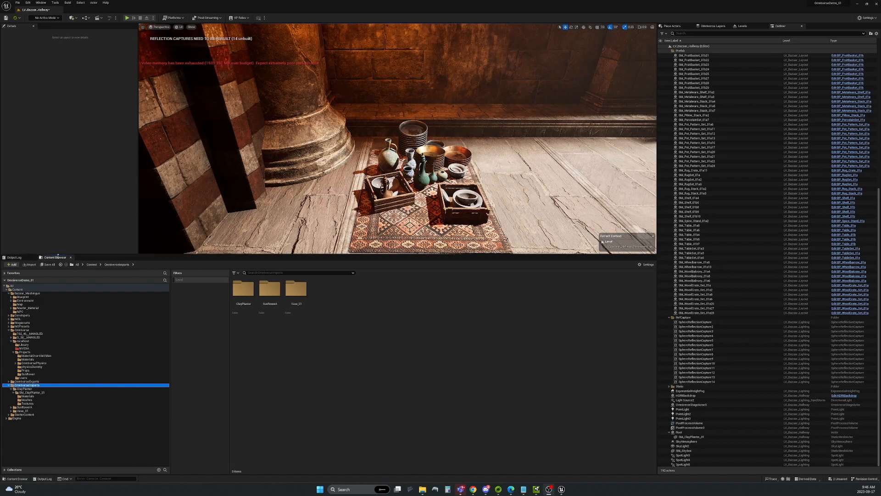
Browse to Omniverse > localhost > Projects > OmniversePhysics and select SM_ClayPlanter_01_shatter.
right_click(337, 305)
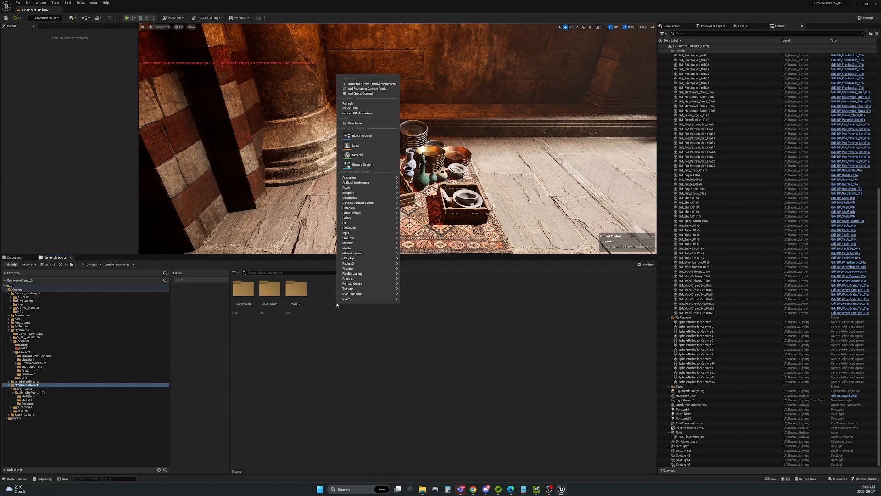
click(334, 319)
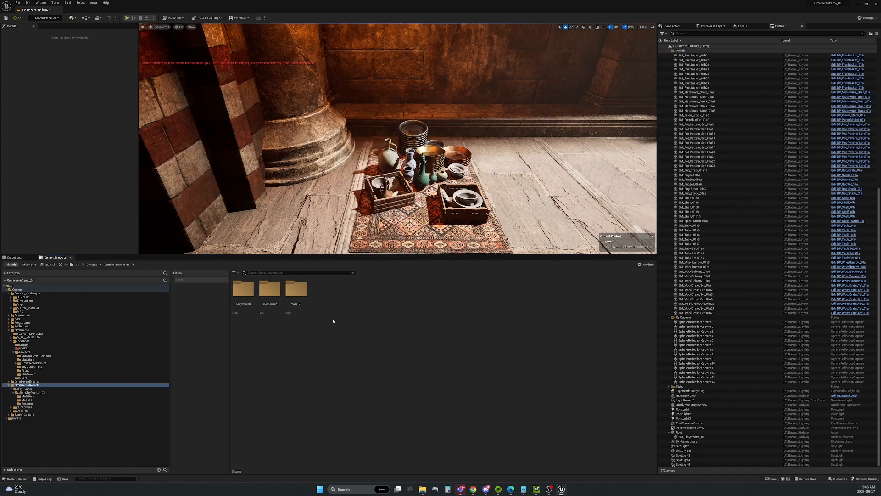
click(24, 341)
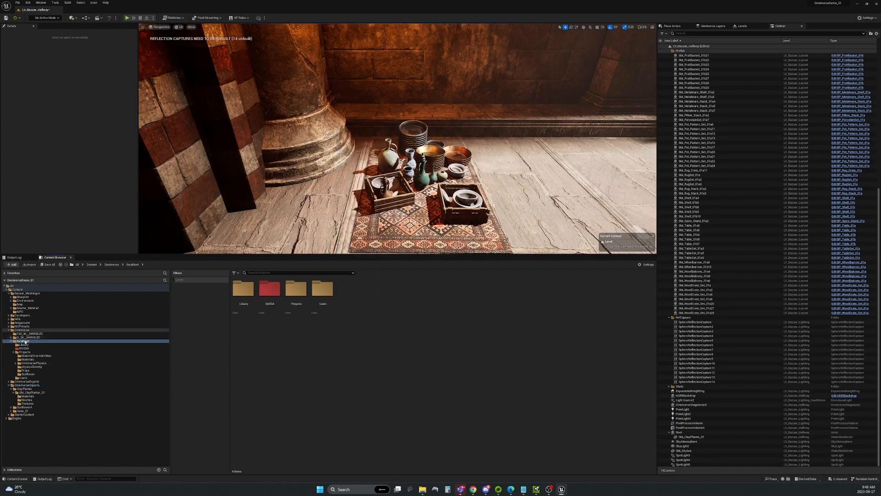
double_click(291, 298)
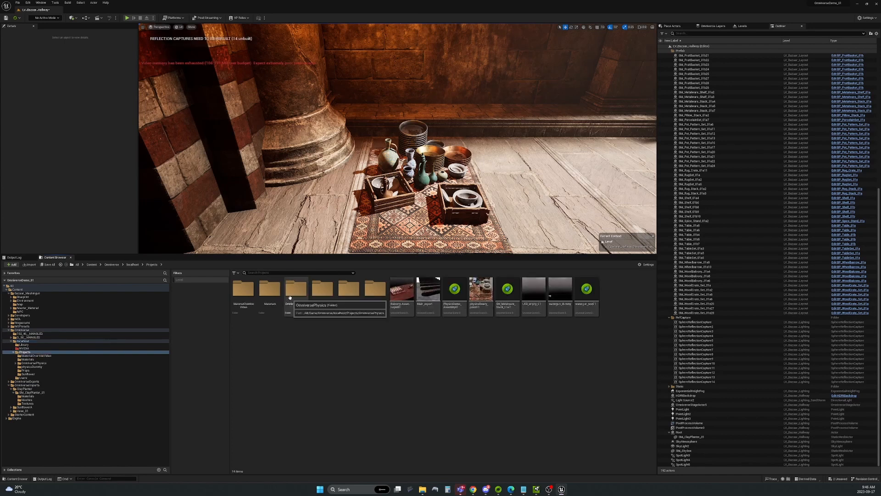
double_click(289, 298)
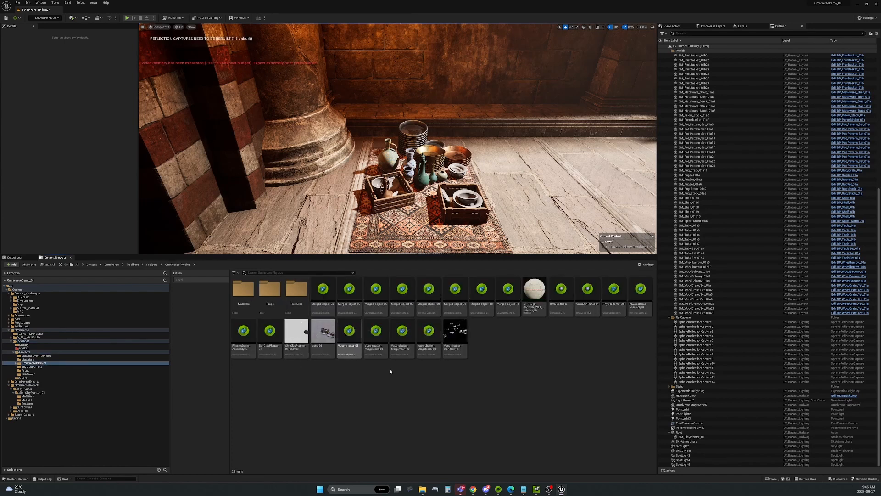
click(300, 344)
Import the shatter USD into a new OmniverseImports/ClayPlanterShatter folder and save pending content.
right_click(299, 335)
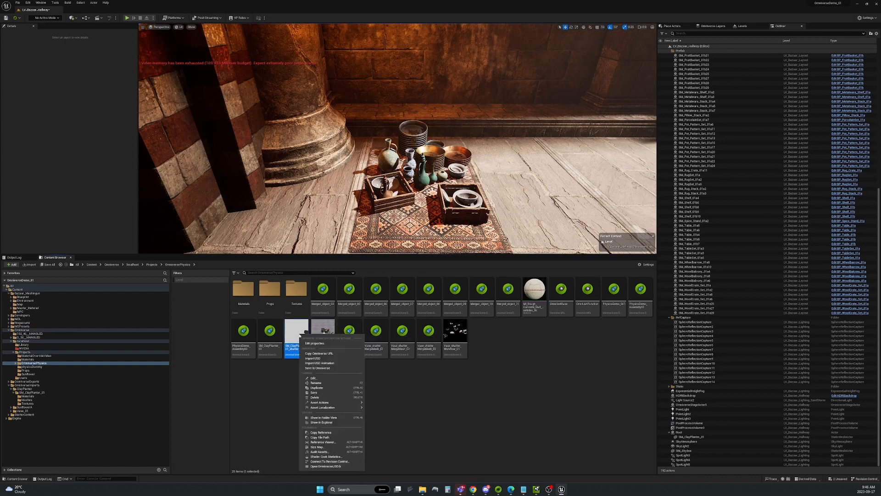
click(320, 358)
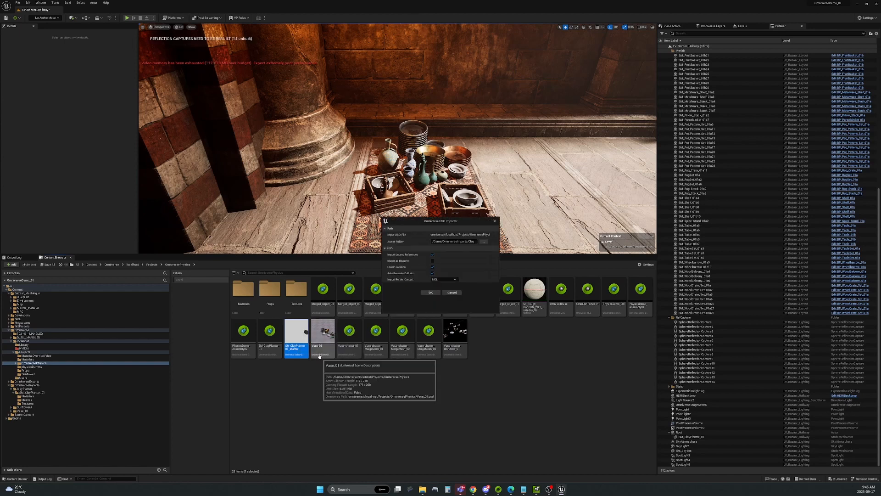
click(485, 242)
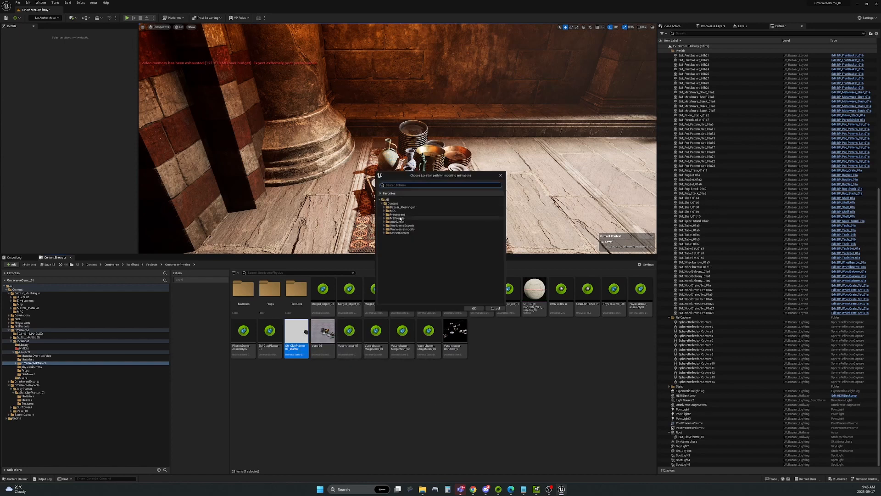
click(384, 229)
right_click(399, 229)
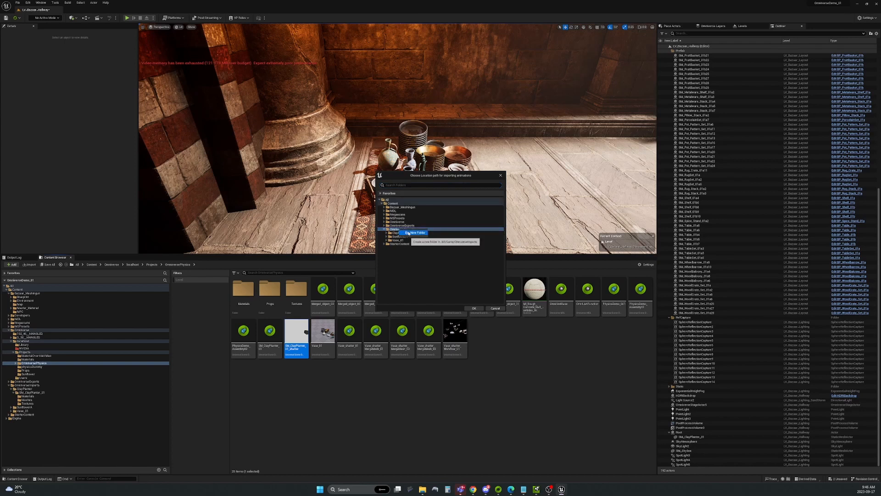
click(407, 234)
text(ClayPlante)
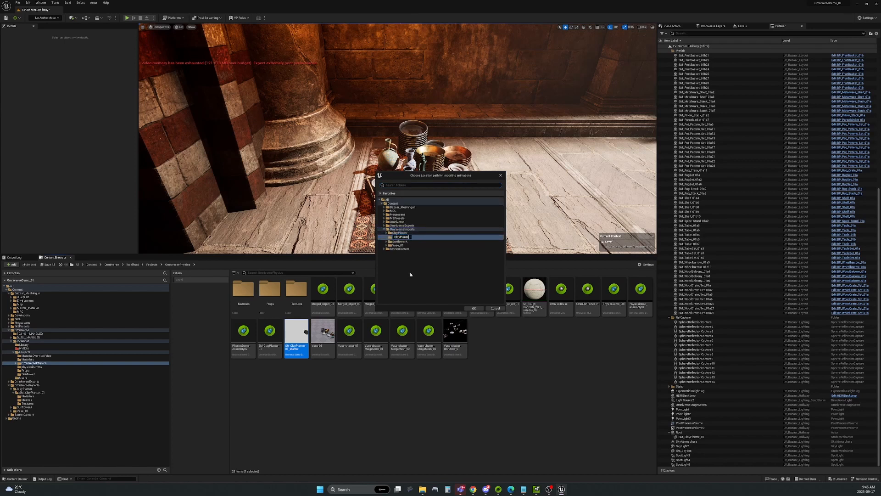
text(rShatter)
key(Return)
click(474, 308)
click(430, 292)
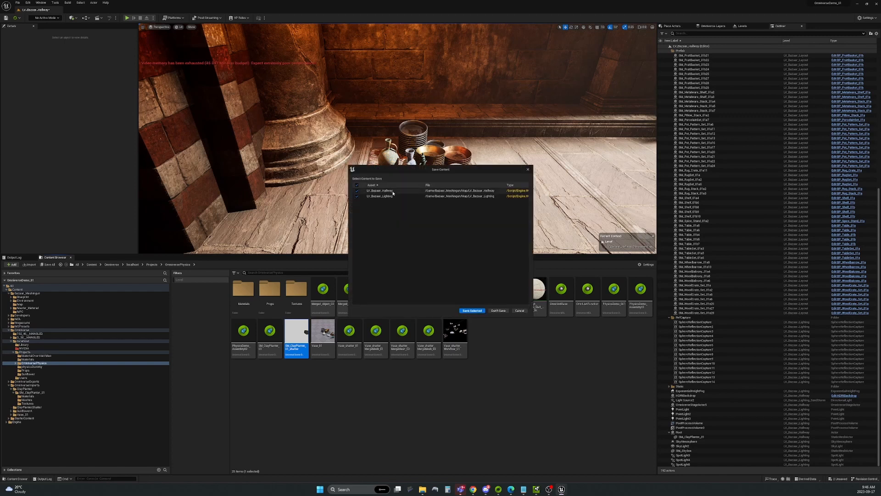
click(474, 313)
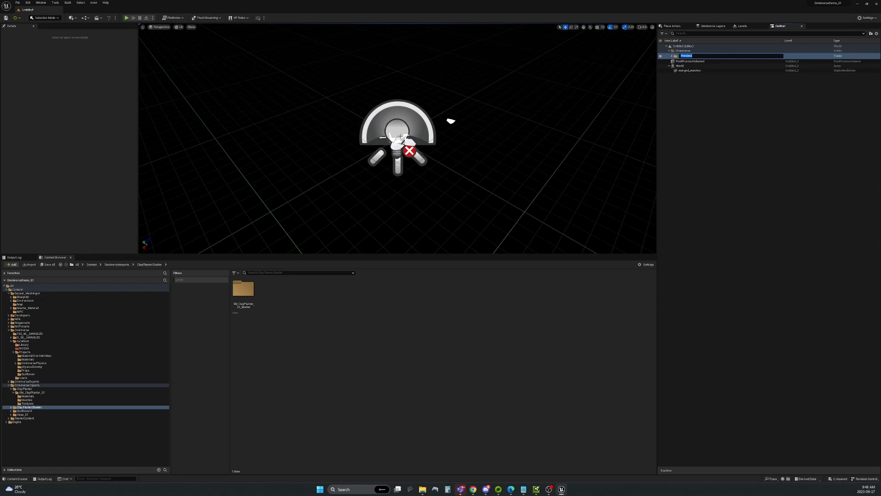
Name the Outliner folder Preview and frame the imported merged_meshes in the viewport.
key(Return)
click(407, 141)
key(f)
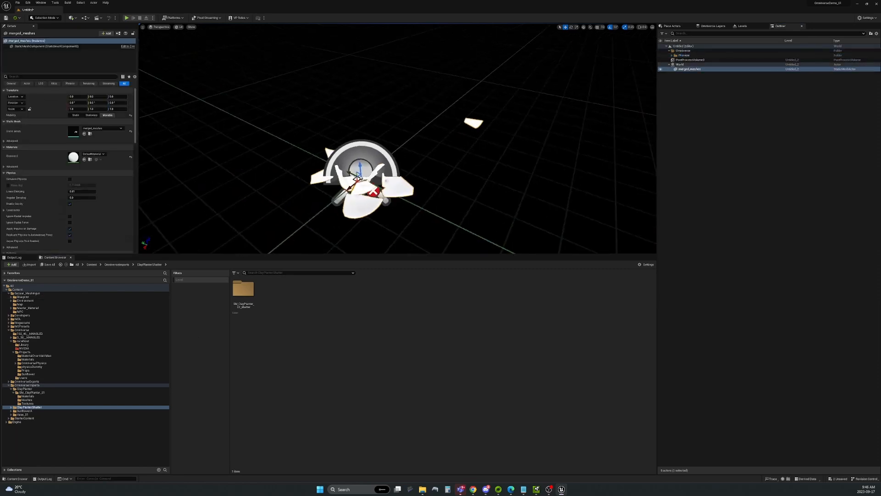
alt+drag(408, 141, 349, 124)
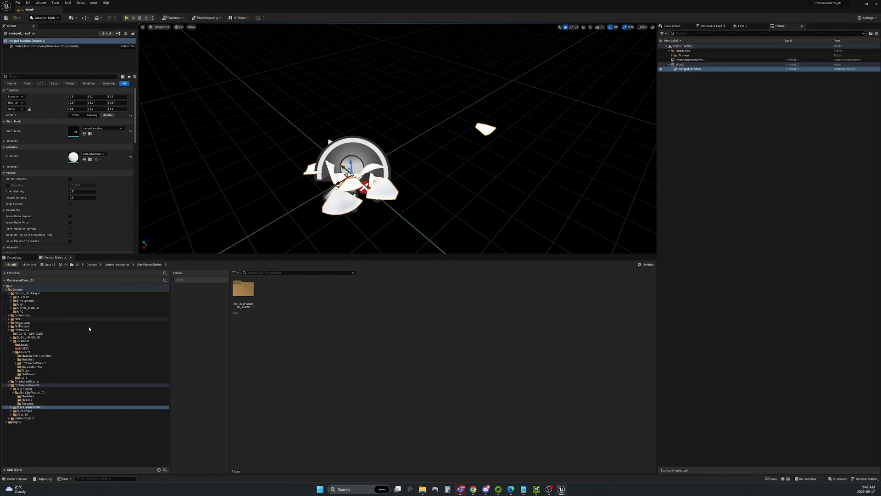
Open Bazaar_Meshingun's LV_Bazaar_Hallway level without saving the current changes.
click(23, 293)
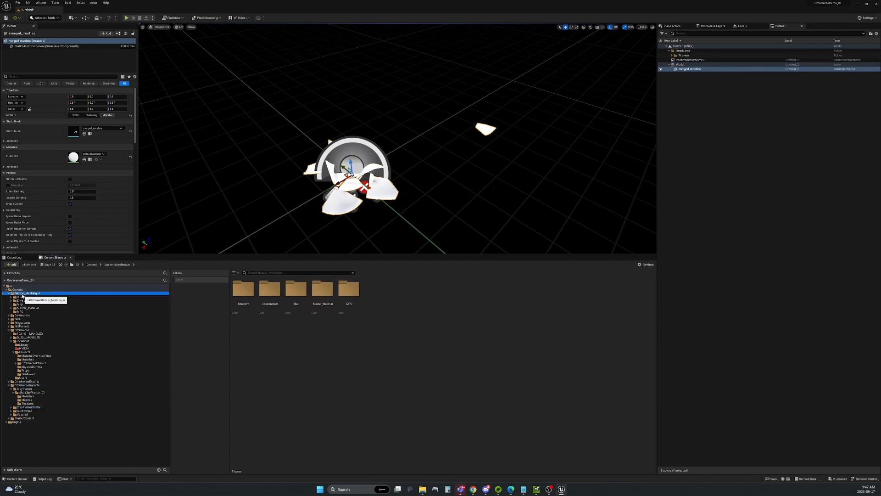
double_click(305, 294)
double_click(296, 294)
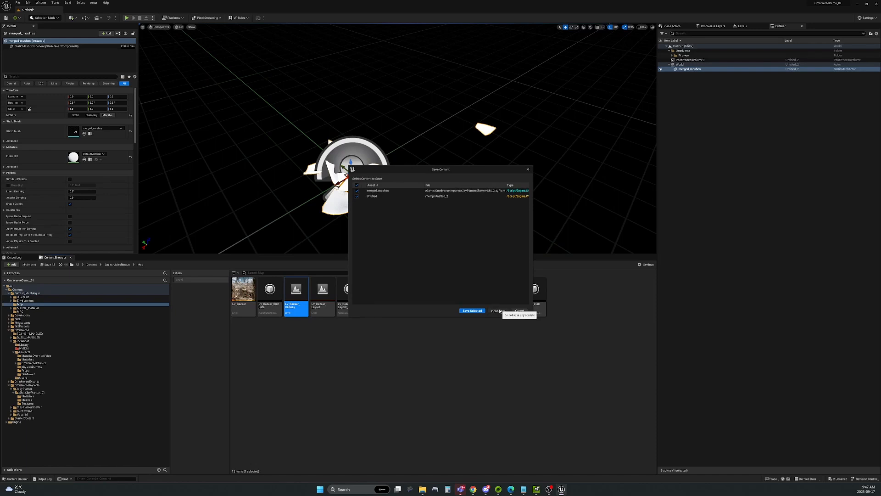
click(498, 311)
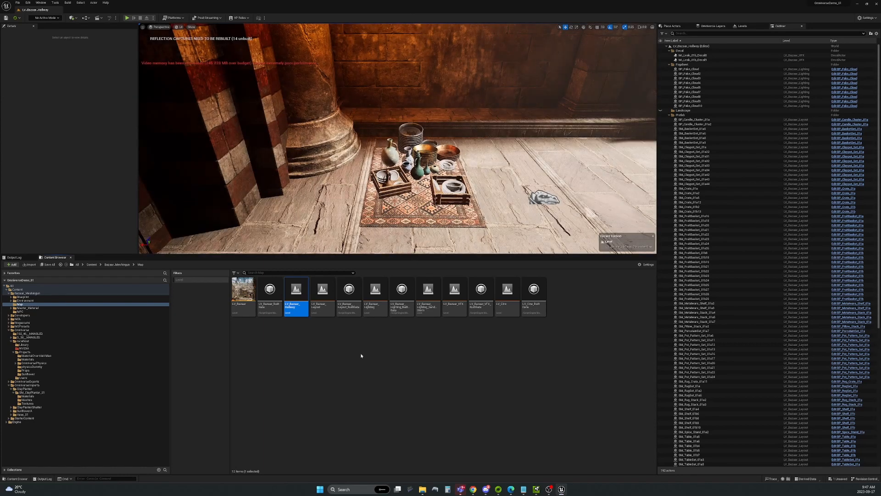
Fly the camera toward the rug of pottery and show OmniverseImports in the browser.
click(113, 478)
key(w)
mouse_move(398, 139)
right_down()
mouse_move(398, 125)
mouse_move(398, 141)
mouse_move(407, 133)
right_up()
key(w)
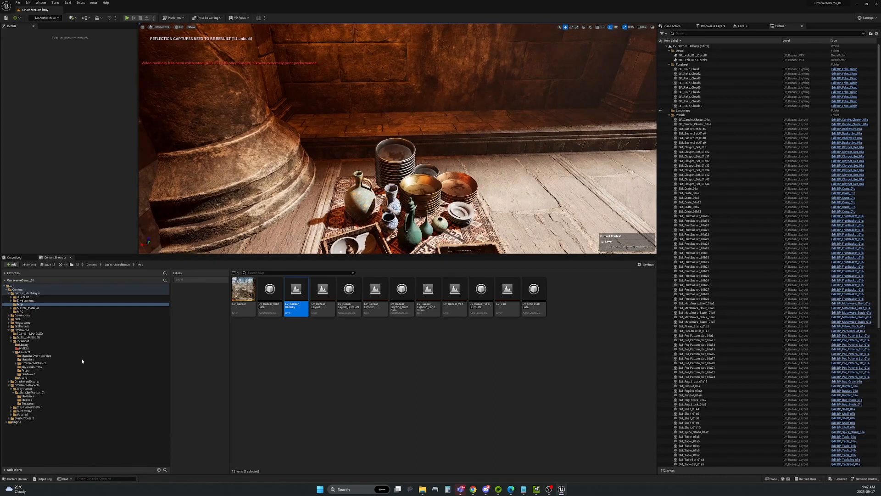
click(26, 386)
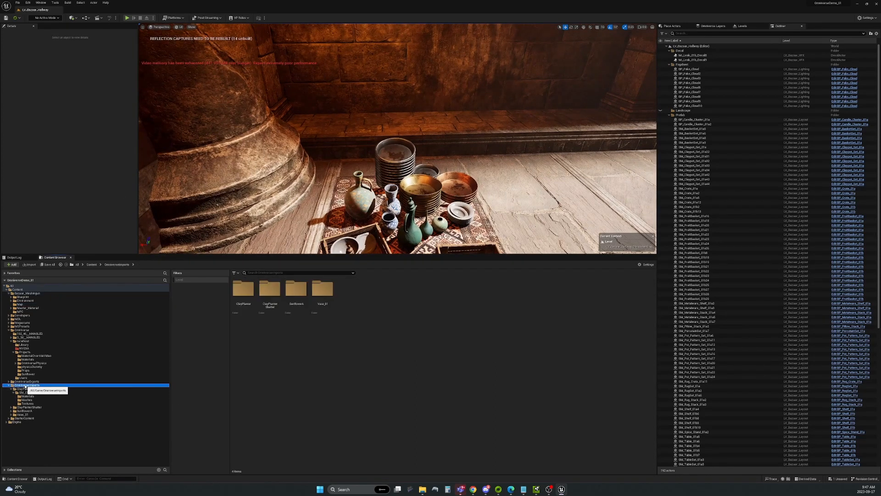
Place merged_meshes from ClayPlanterShatter's Meshes folder beside the plates, keeping 1.0 scale.
double_click(272, 297)
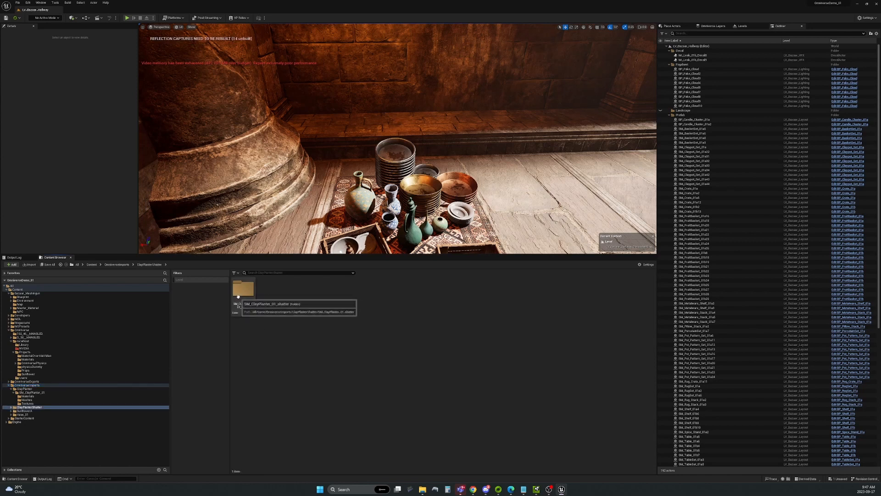
double_click(244, 290)
double_click(243, 290)
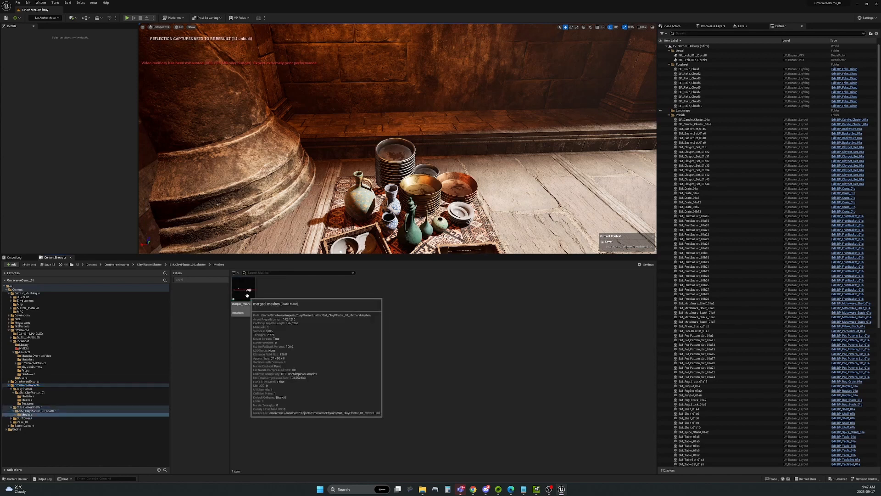
drag(245, 294, 501, 202)
key(r)
key(ctrl+z)
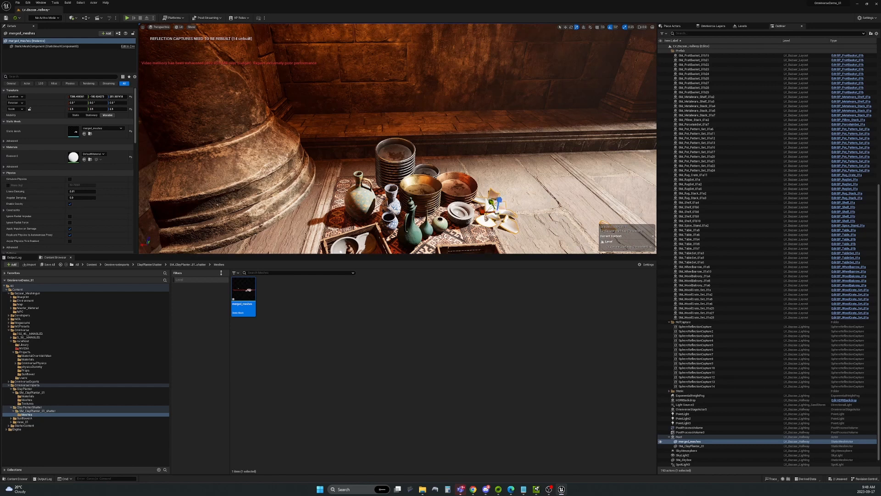
Give the planter's Element 0 the MI_Rough_Concrete_Wall material and move it behind the vase.
click(103, 155)
text(rough)
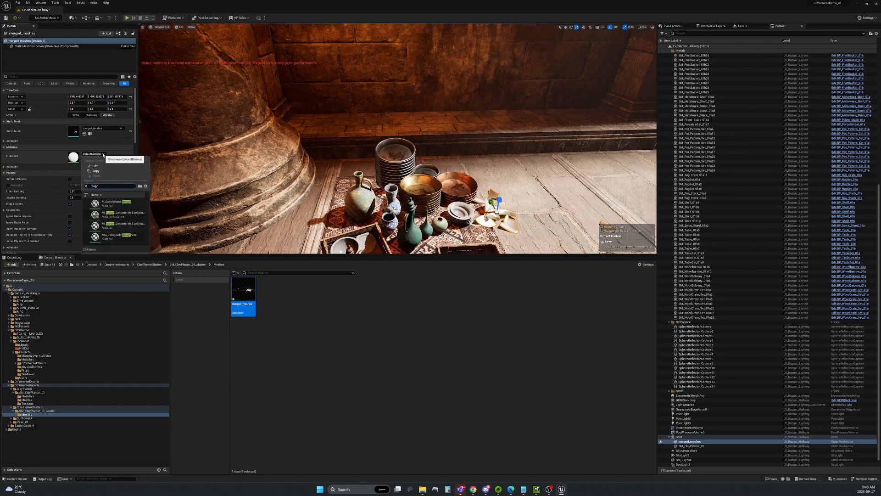
key(Down)
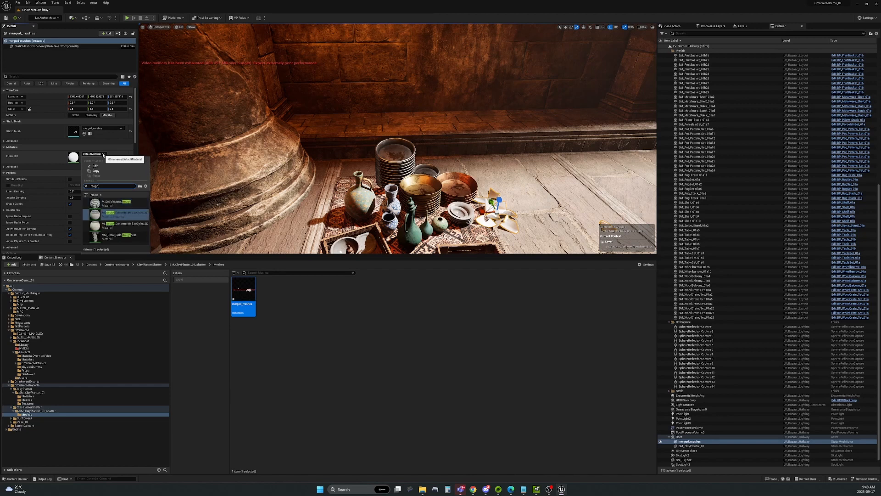
key(Return)
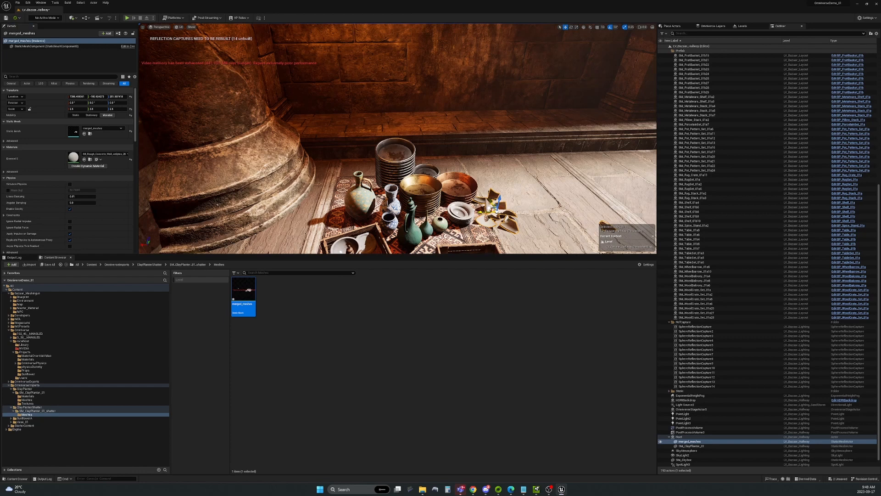
drag(489, 209, 339, 178)
Move the shattered planter beside the tall jug at the pillar's base.
key(r)
key(e)
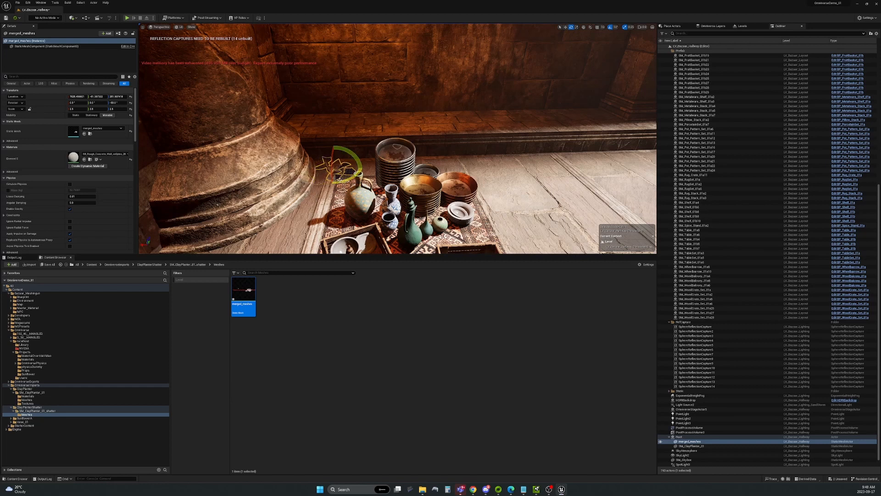
scroll(339, 179, up, 6)
right_drag(339, 179, 321, 179)
scroll(335, 179, down, 5)
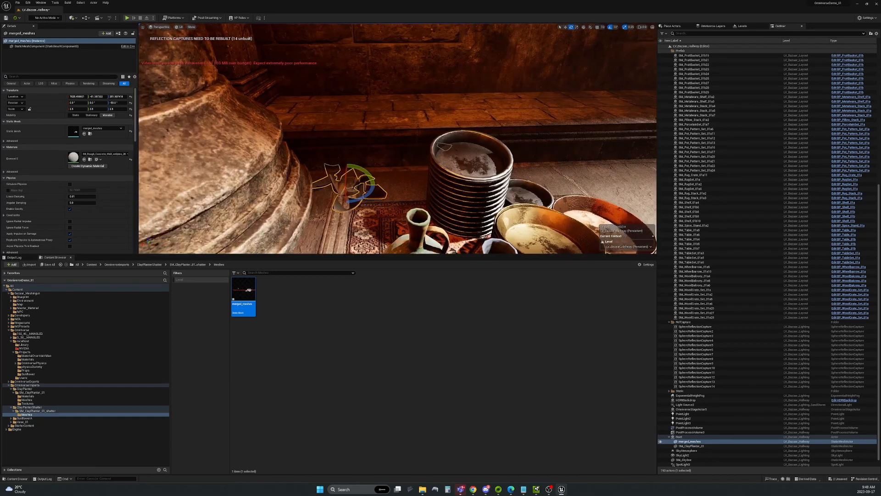
key(w)
drag(358, 183, 346, 182)
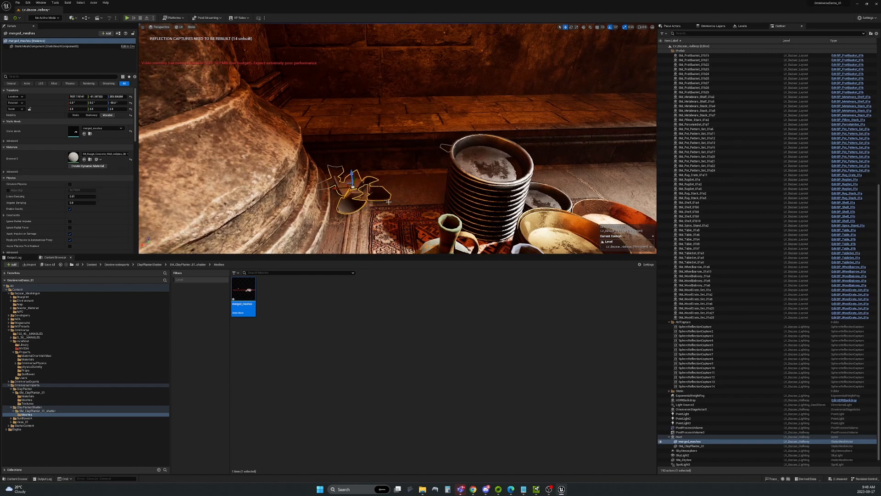
Bring the whole rug of pottery into view and select the crate on it.
mouse_move(387, 202)
right_down()
mouse_move(406, 209)
mouse_move(384, 225)
mouse_move(382, 192)
right_up()
scroll(387, 217, down, 2)
scroll(382, 191, down, 4)
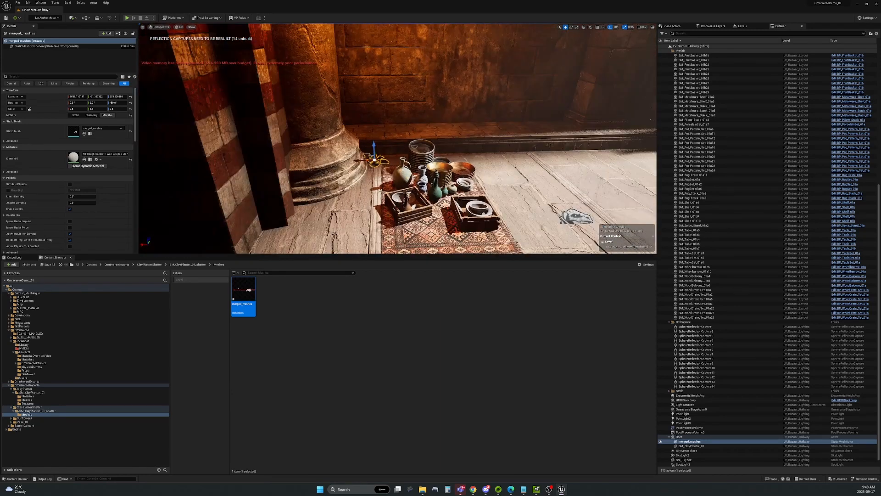
right_drag(460, 194, 479, 196)
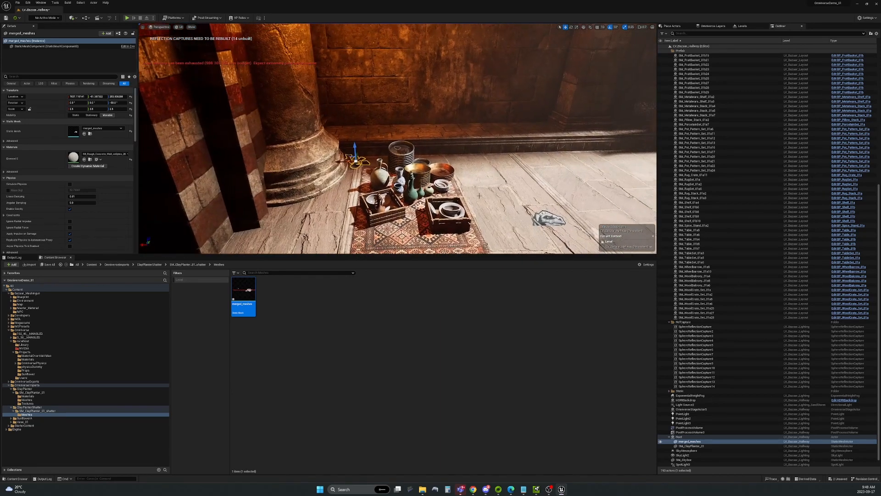
click(386, 206)
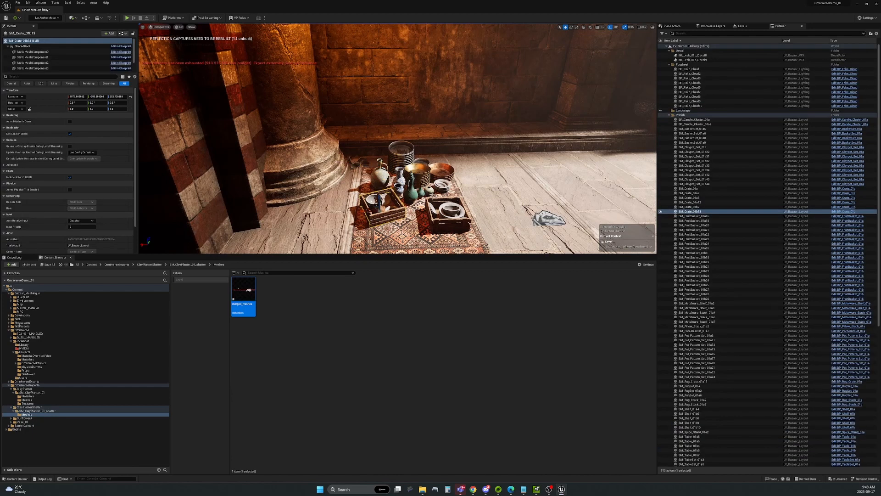